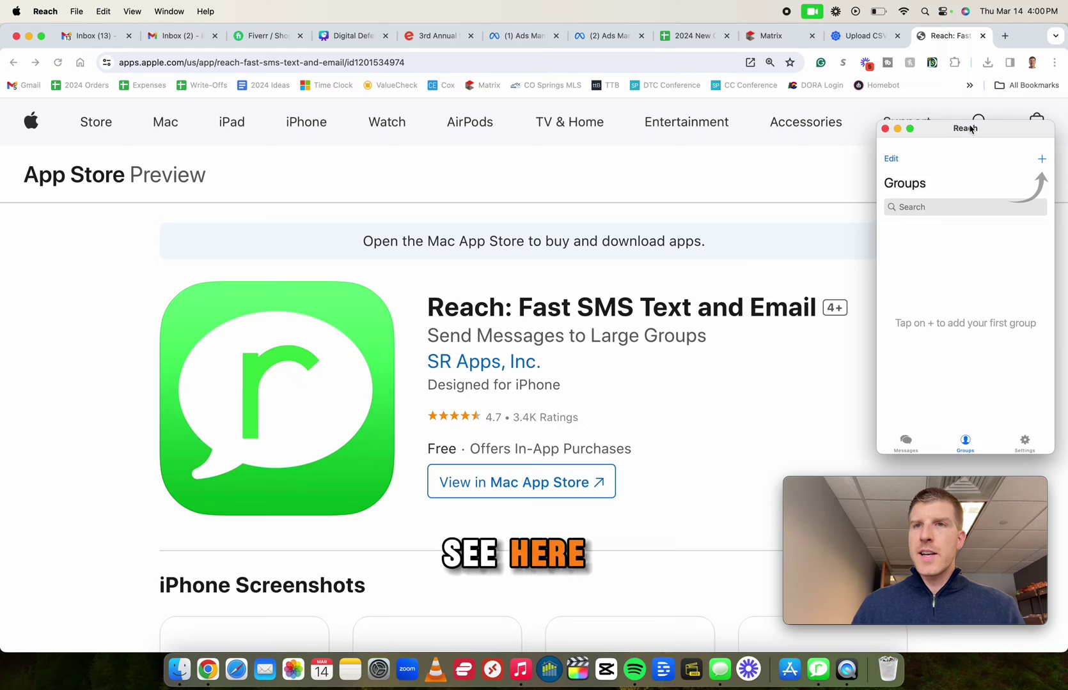
# - Look through the Messages, Groups and Settings sections of the Reach app, finishing on Groups
pyautogui.moveTo(970, 129); pyautogui.dragTo(859, 108)
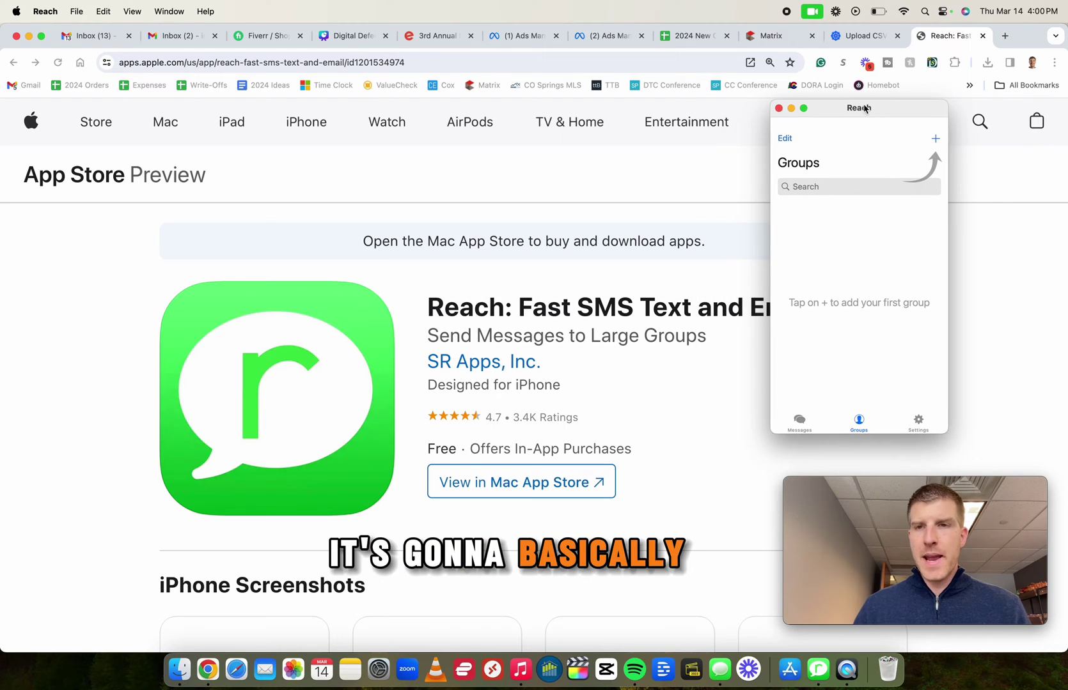
pyautogui.click(798, 420)
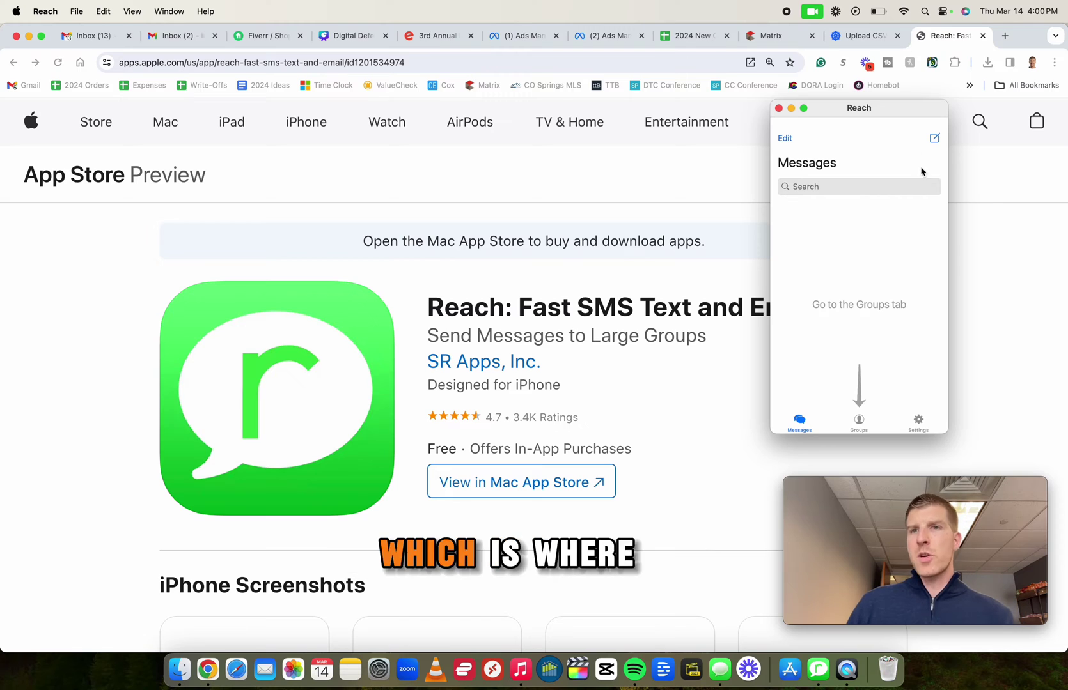
pyautogui.click(859, 422)
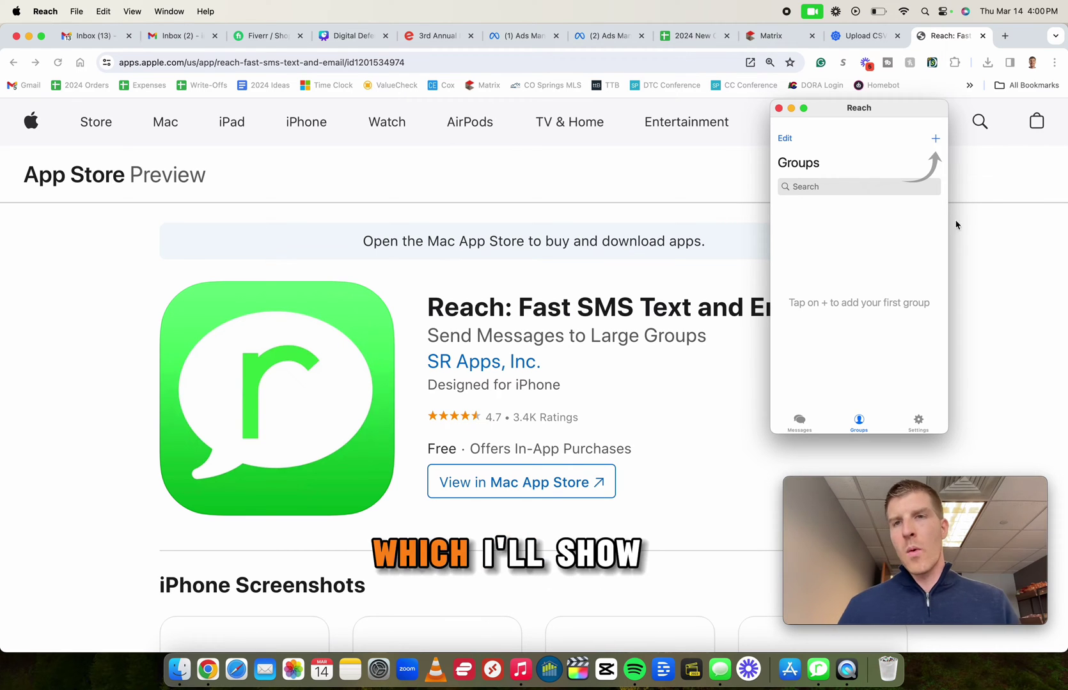
pyautogui.click(915, 422)
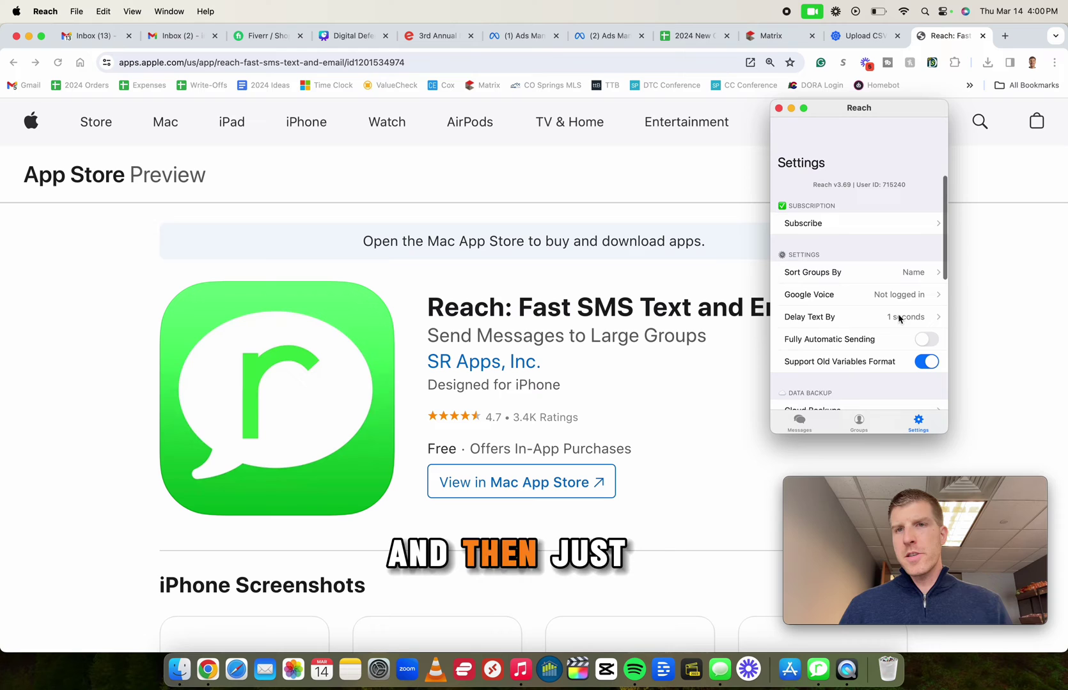
pyautogui.click(857, 421)
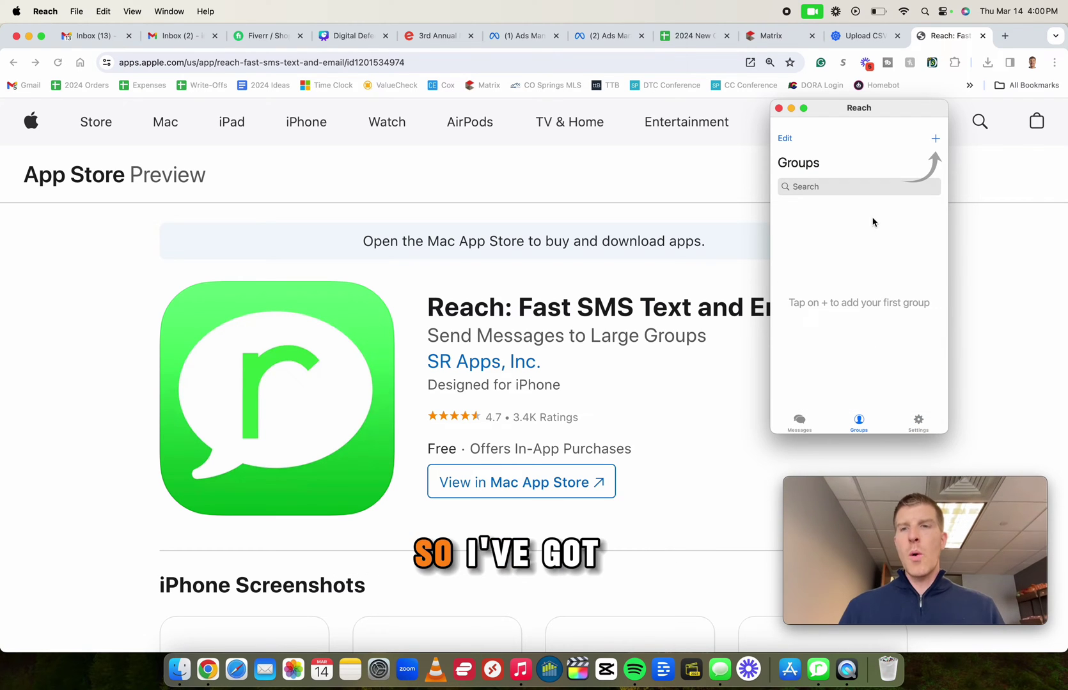
# - View the March Madness event page, open Reach's CSV upload page in Chrome, and bring the Reach app window alongside it
pyautogui.click(437, 36)
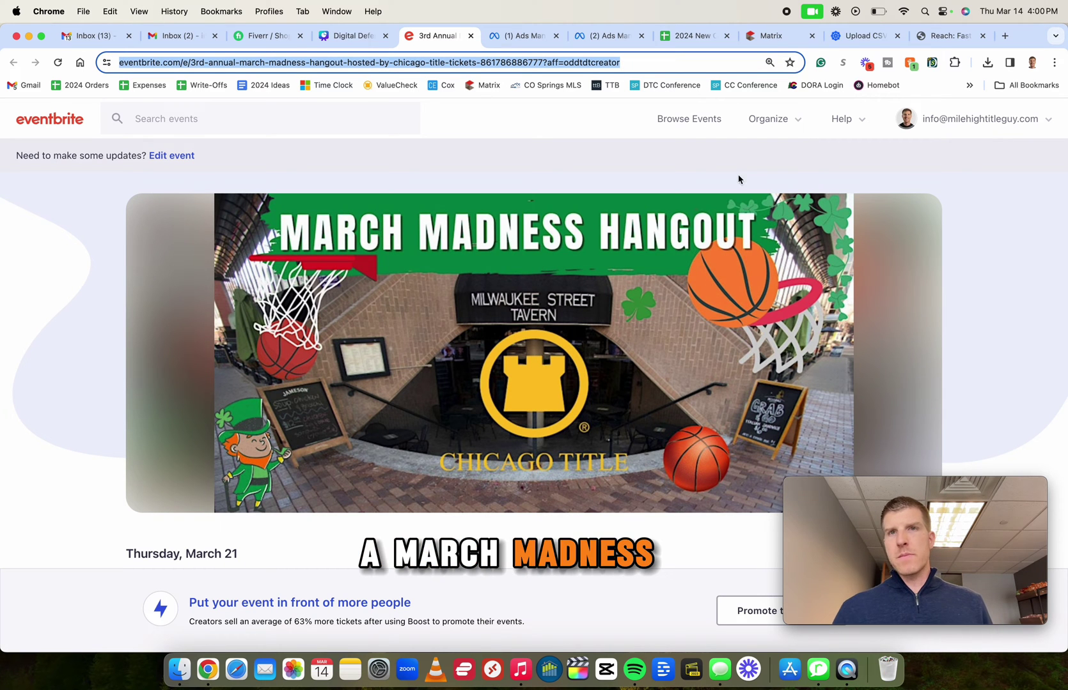
pyautogui.click(855, 43)
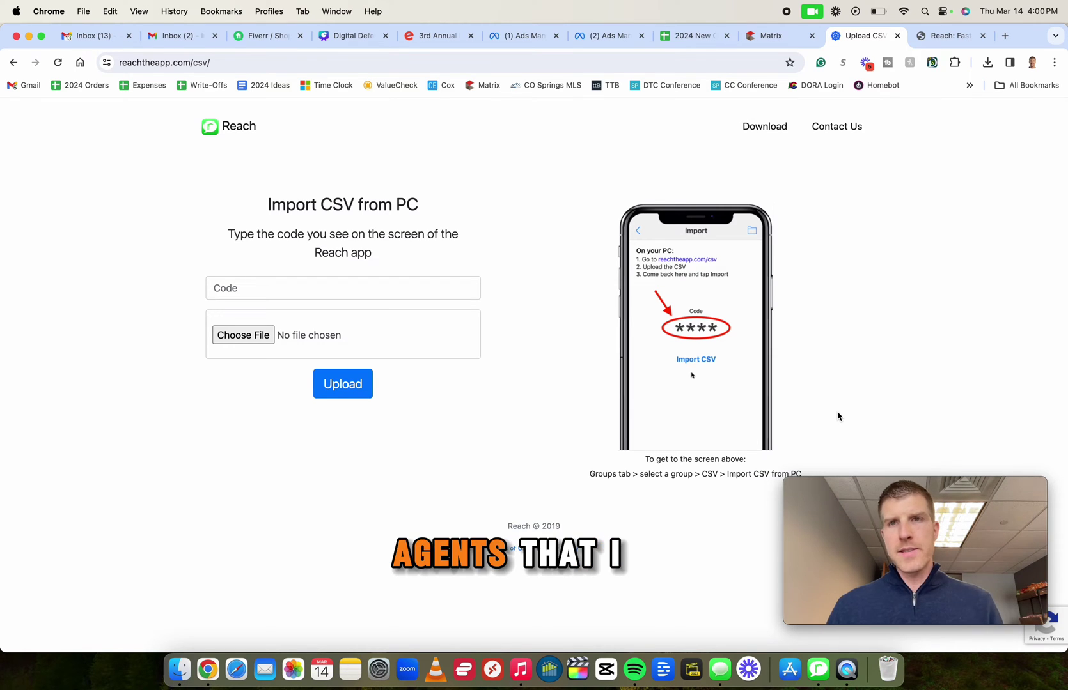
pyautogui.hotkey('ctrl', 'Up')
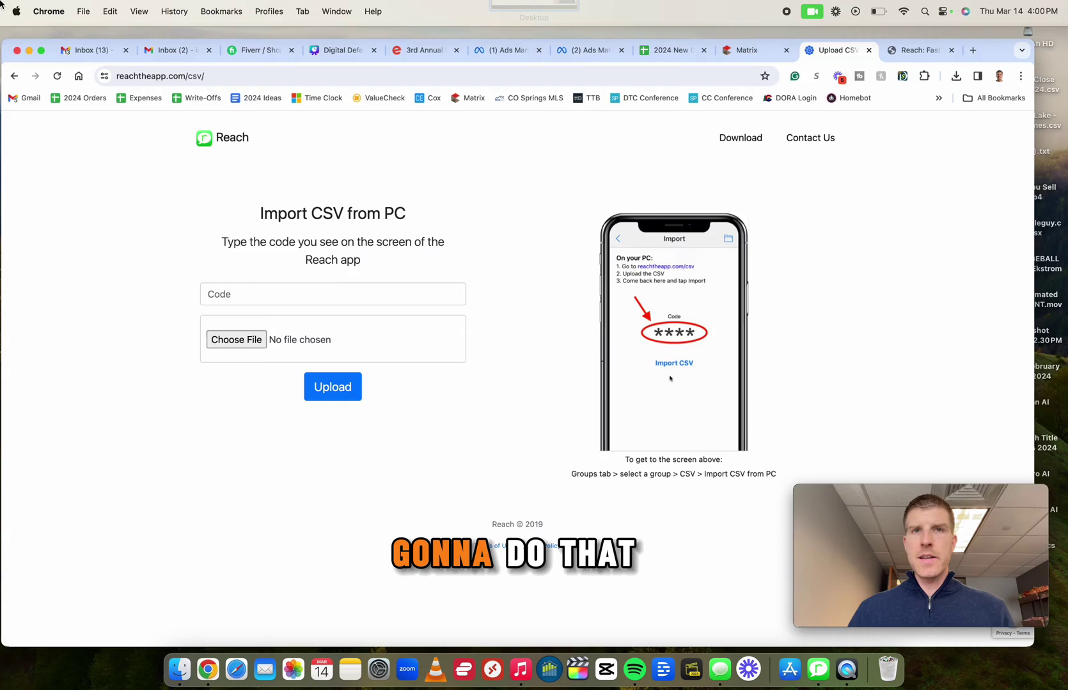
pyautogui.click(902, 328)
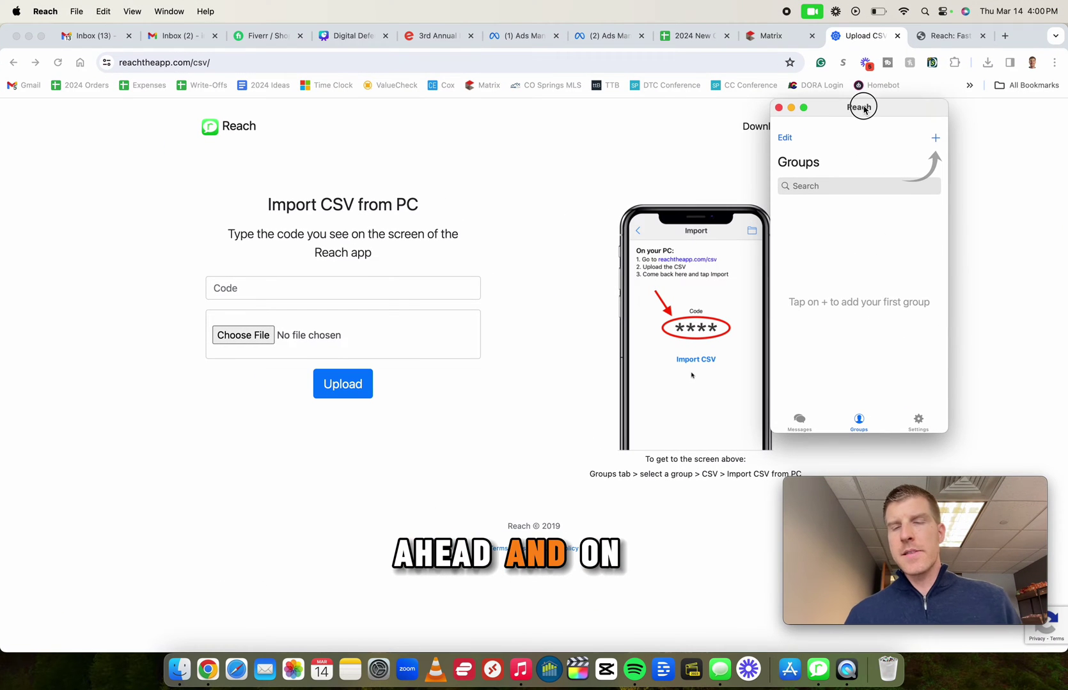
pyautogui.moveTo(865, 108); pyautogui.dragTo(902, 120)
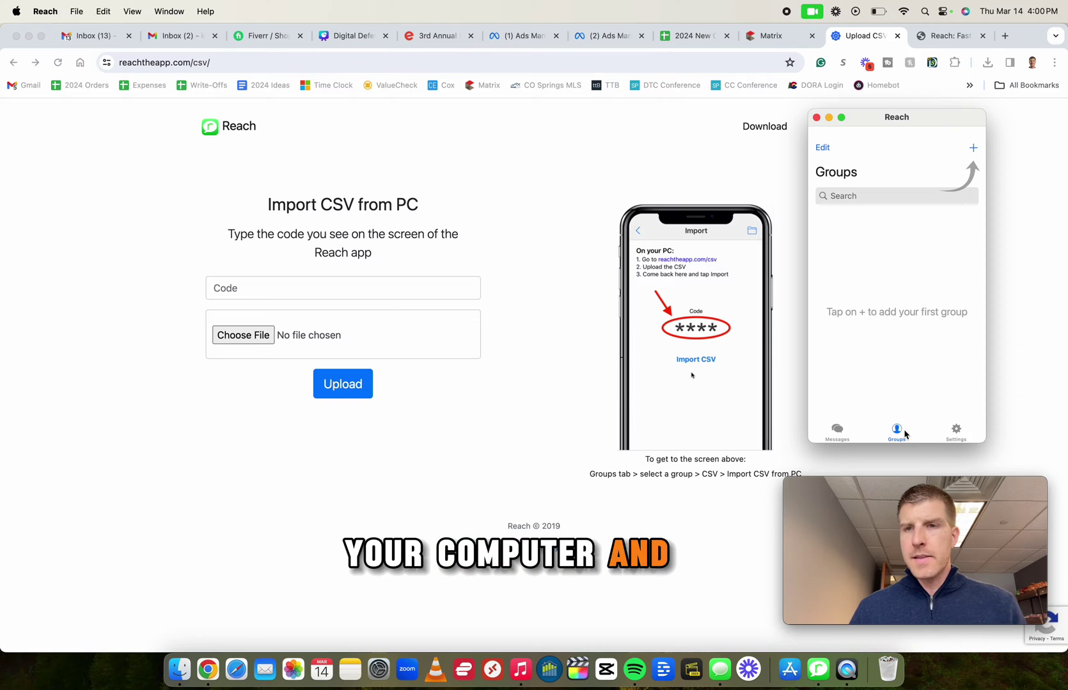
# - Create a new contact group named "Real Estate Agents" in Reach
pyautogui.click(973, 150)
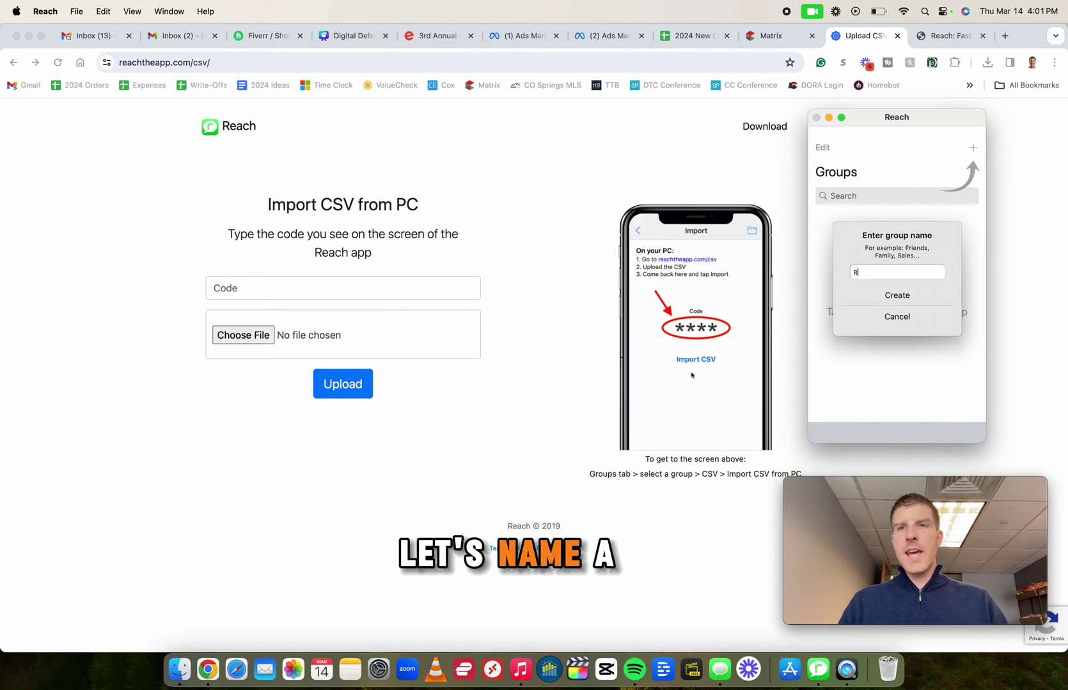
pyautogui.write('Real Estate Age')
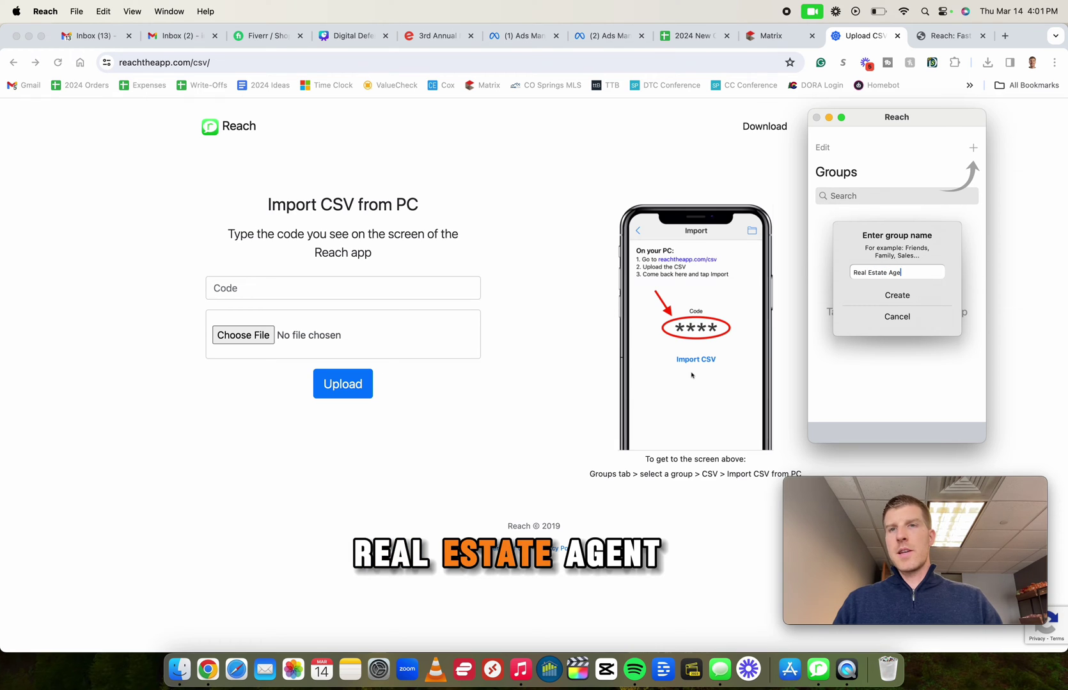
pyautogui.write('nts')
pyautogui.press('BackSpace')
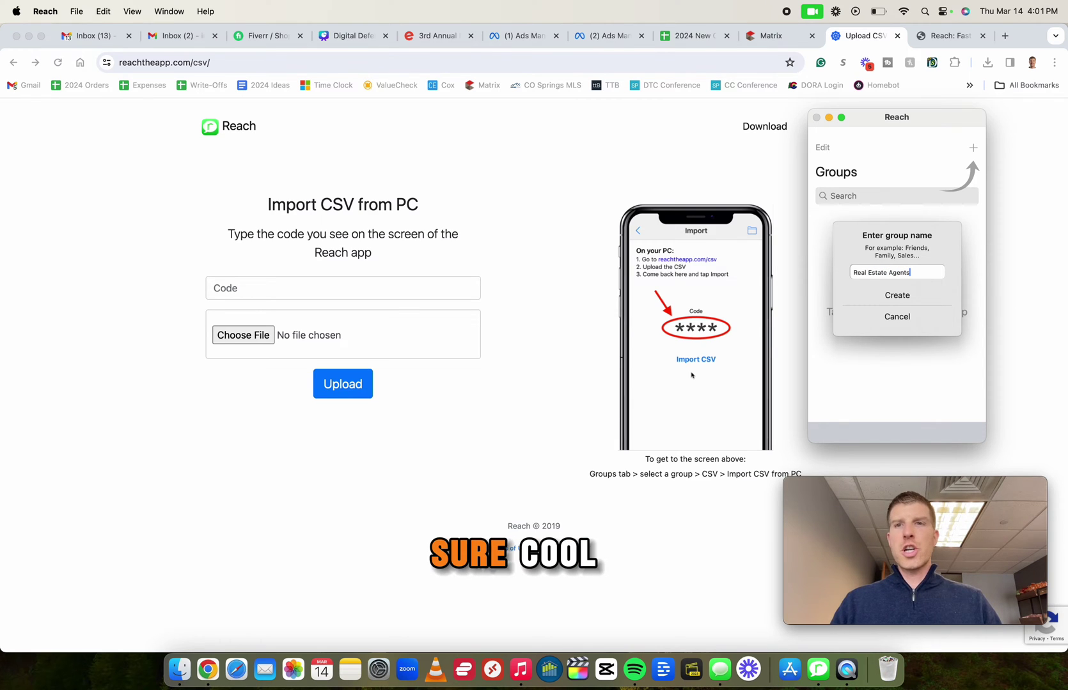
pyautogui.click(897, 295)
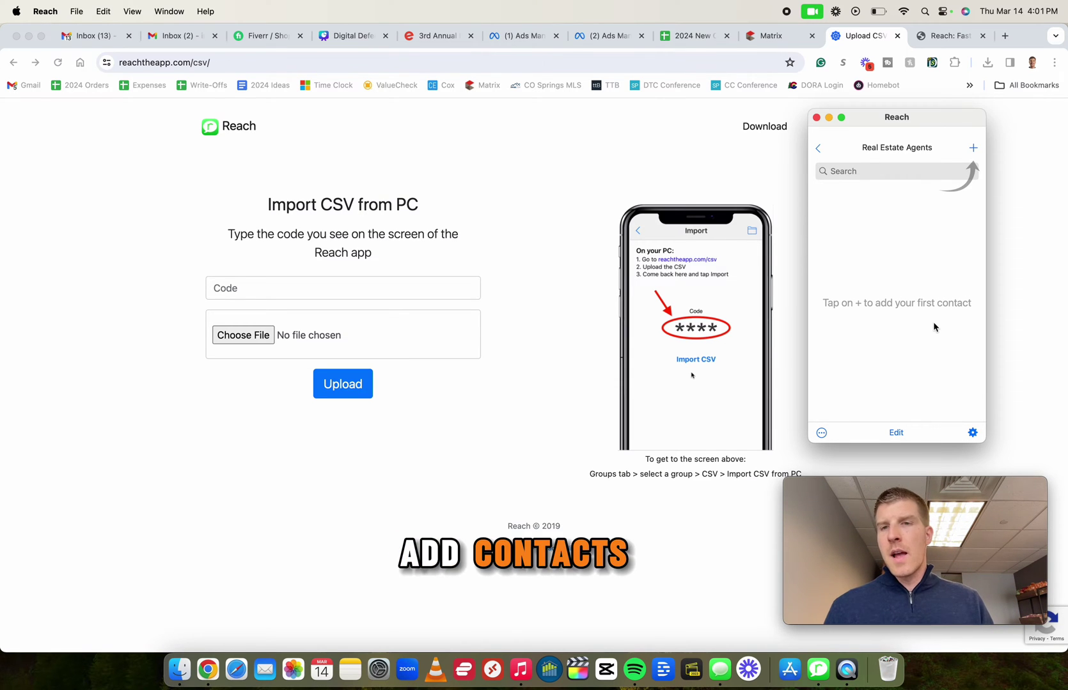
# - Start a CSV import from PC/Mac for the Real Estate Agents group and copy its import code
pyautogui.click(822, 433)
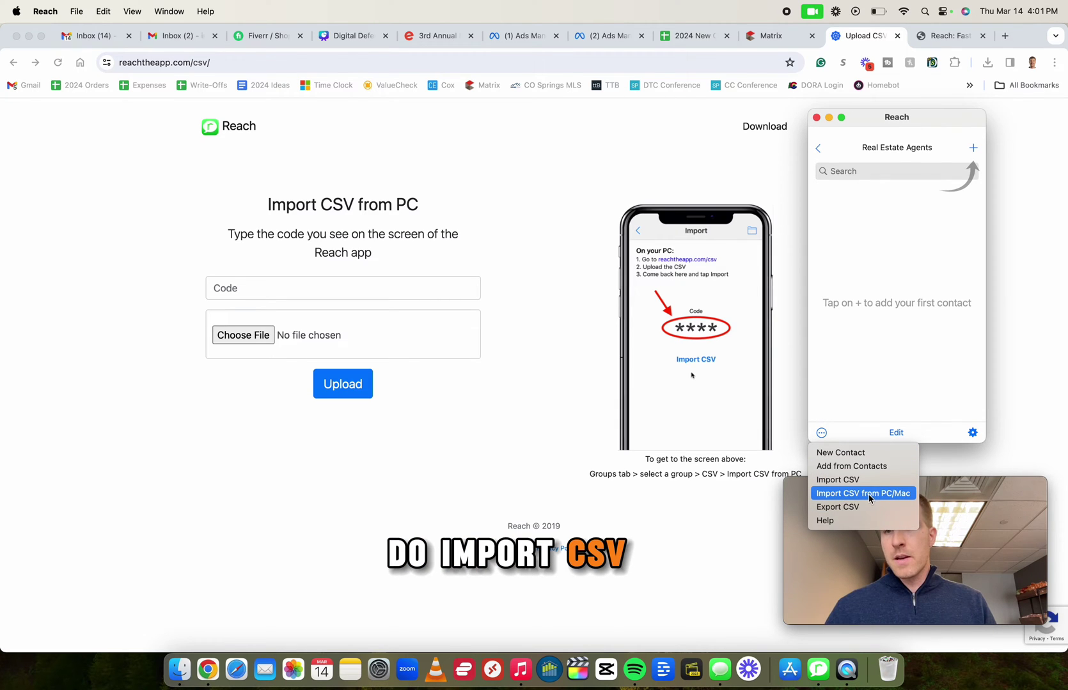
pyautogui.click(873, 494)
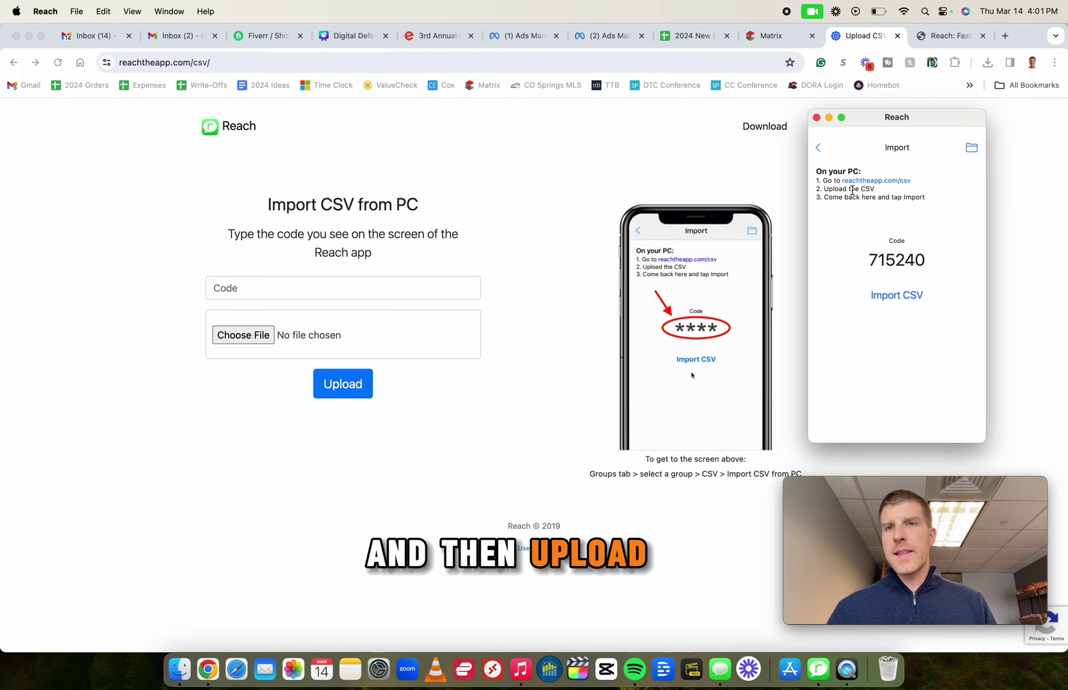
pyautogui.doubleClick(899, 259)
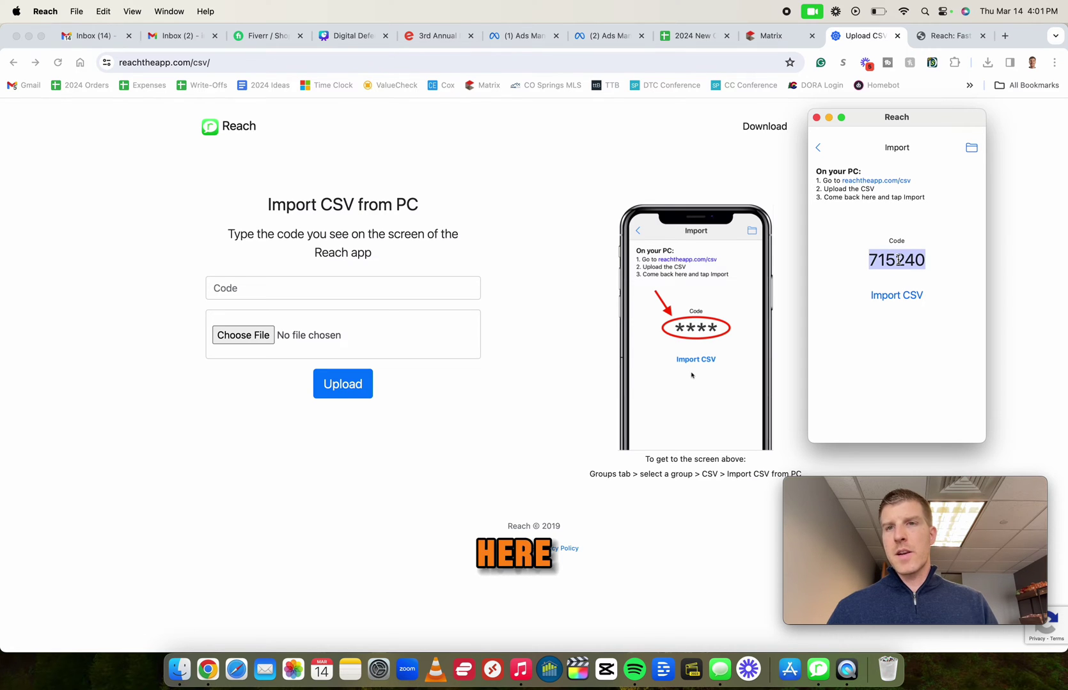
pyautogui.press('super+c')
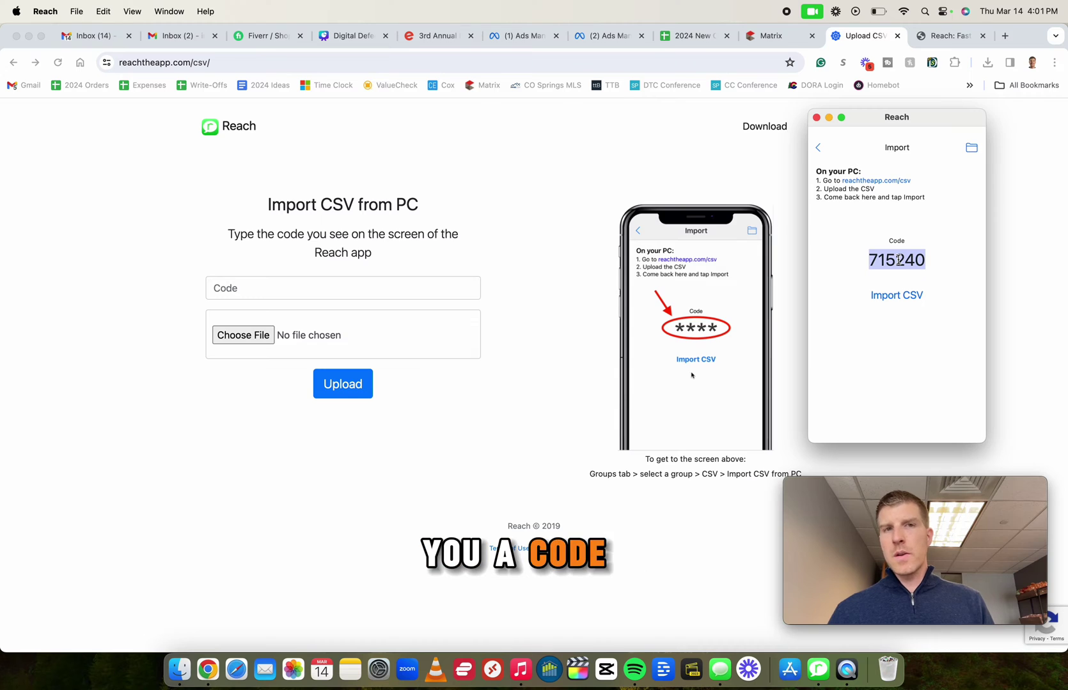
# - Switch to Chrome and paste the import code into the Code field of the CSV upload page
pyautogui.click(562, 225)
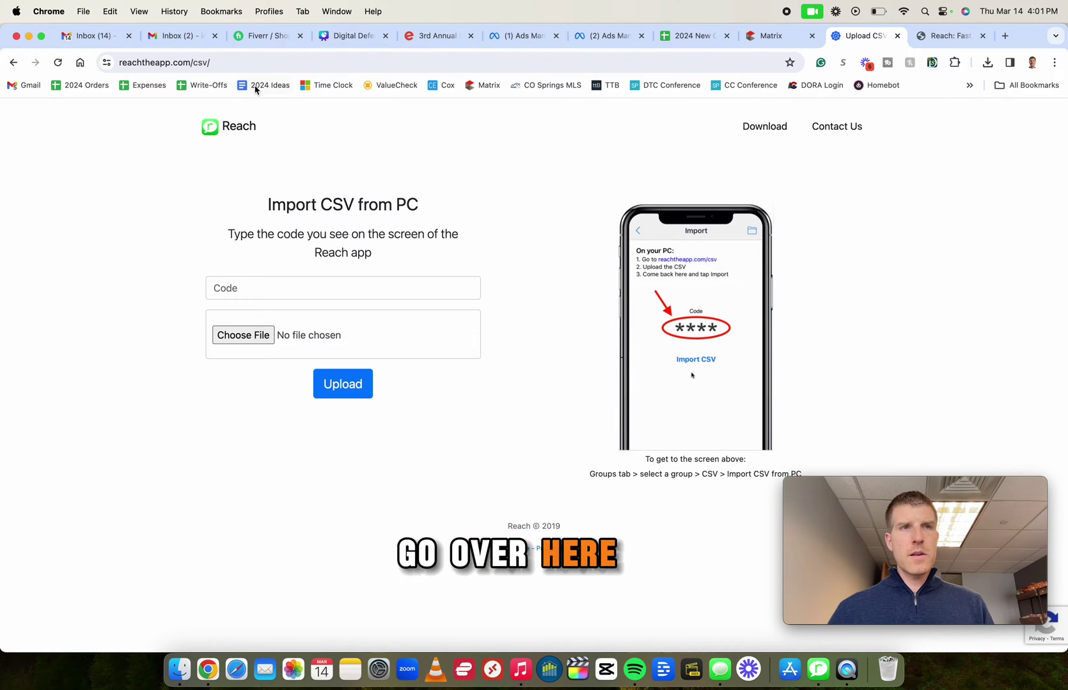
pyautogui.click(281, 292)
pyautogui.press('super+v')
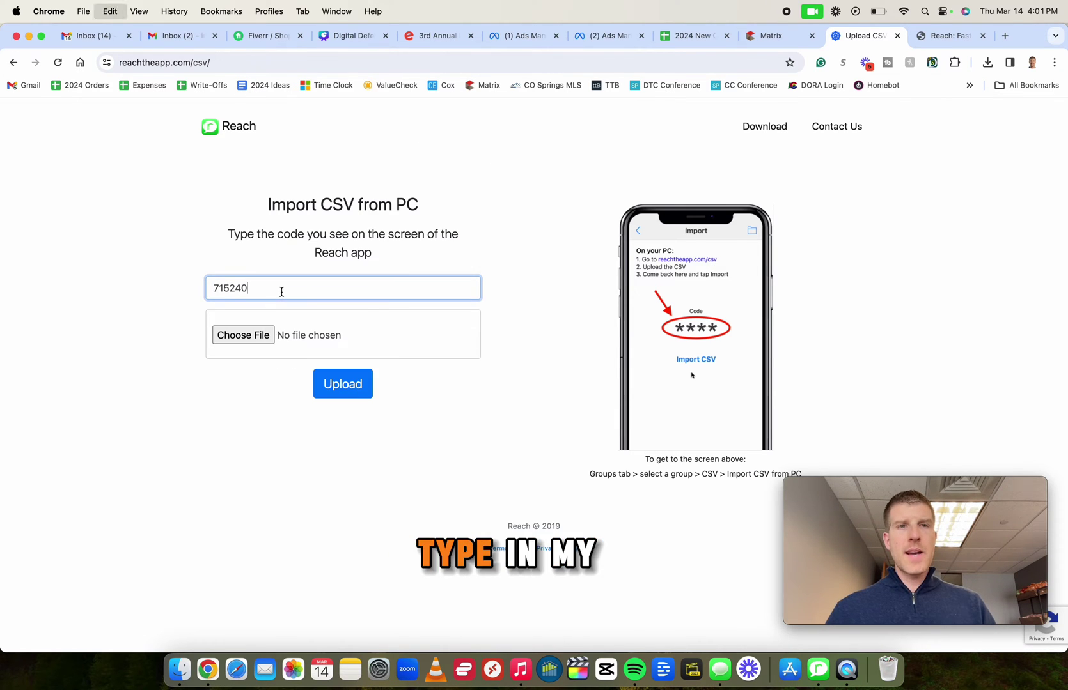
# - Remove 0314 (1).txt from the Desktop list and select Realtors Close Text 3-13-24.csv as the file to upload
pyautogui.click(254, 339)
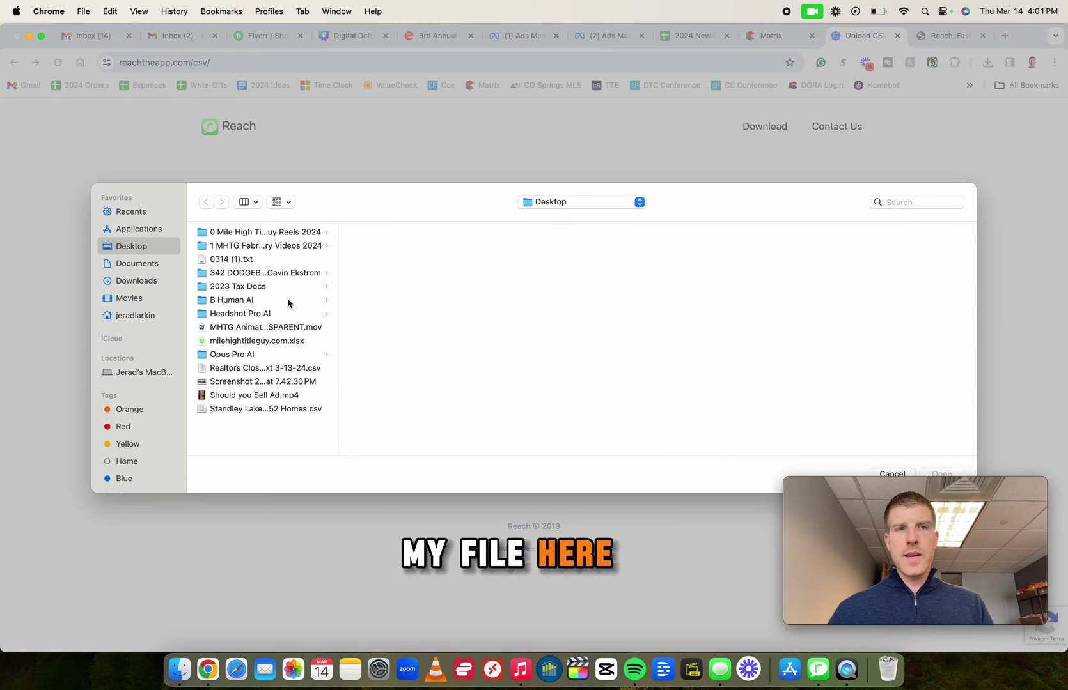
pyautogui.click(241, 260)
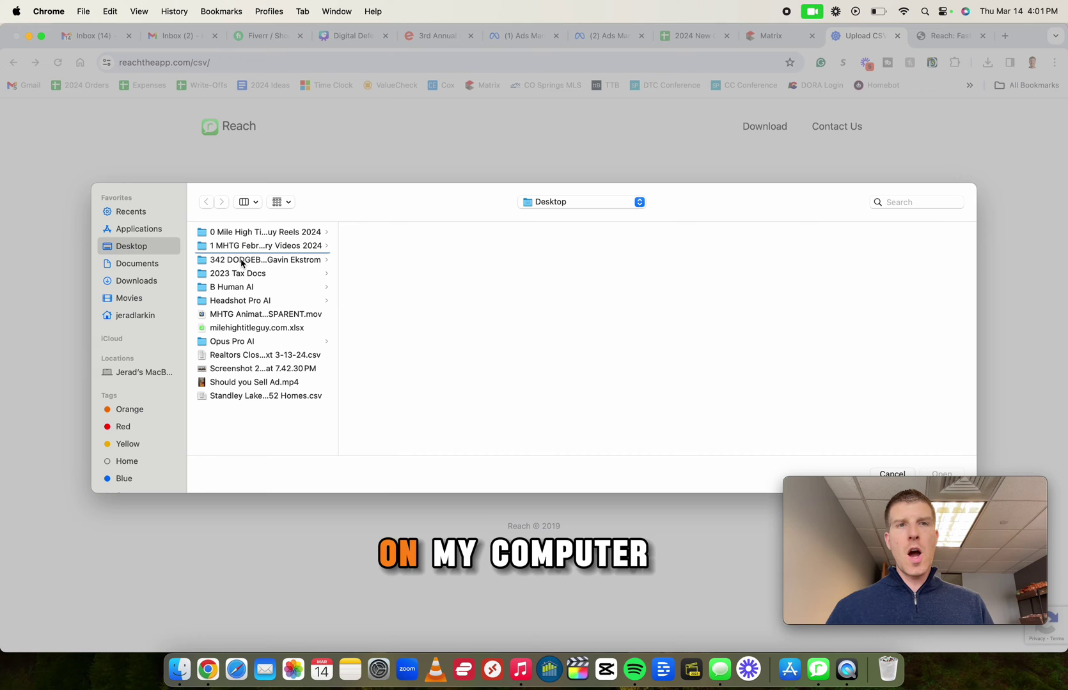
pyautogui.click(259, 350)
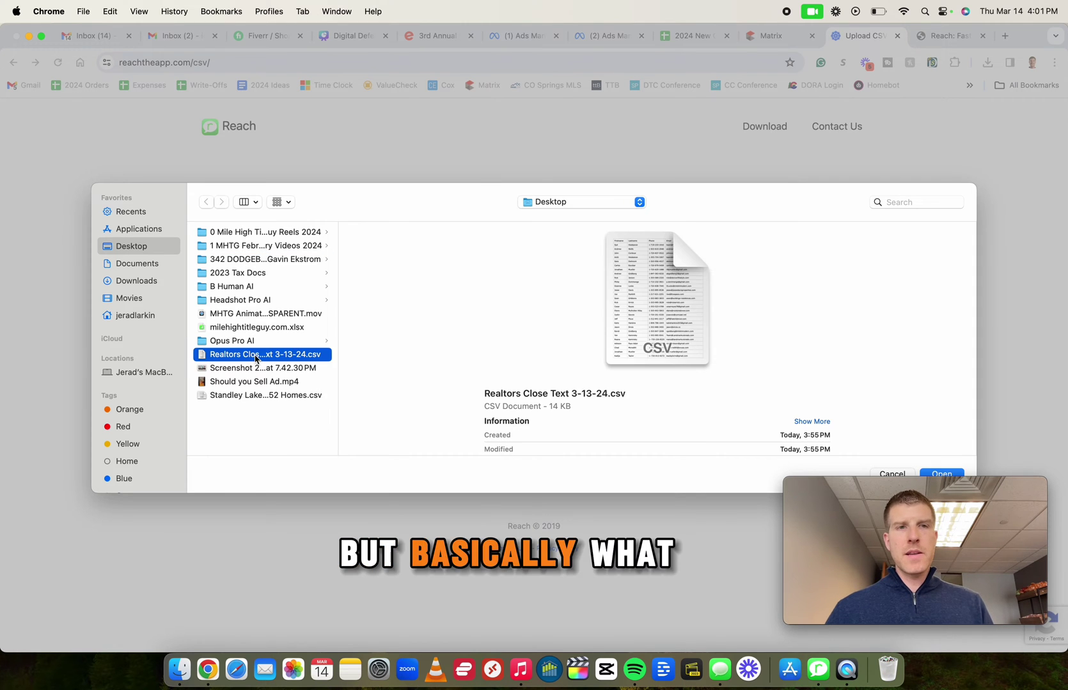
# - Preview the selected CSV and examine its first name, last name, phone and email columns
pyautogui.press('space')
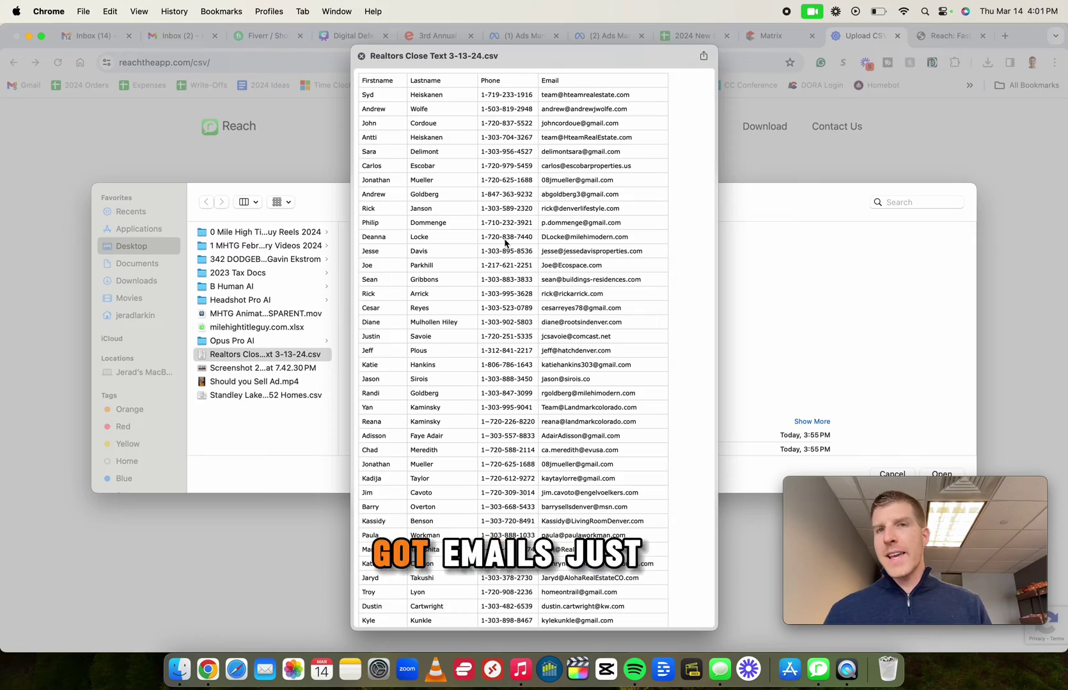
pyautogui.scroll(-20, 561, 276)
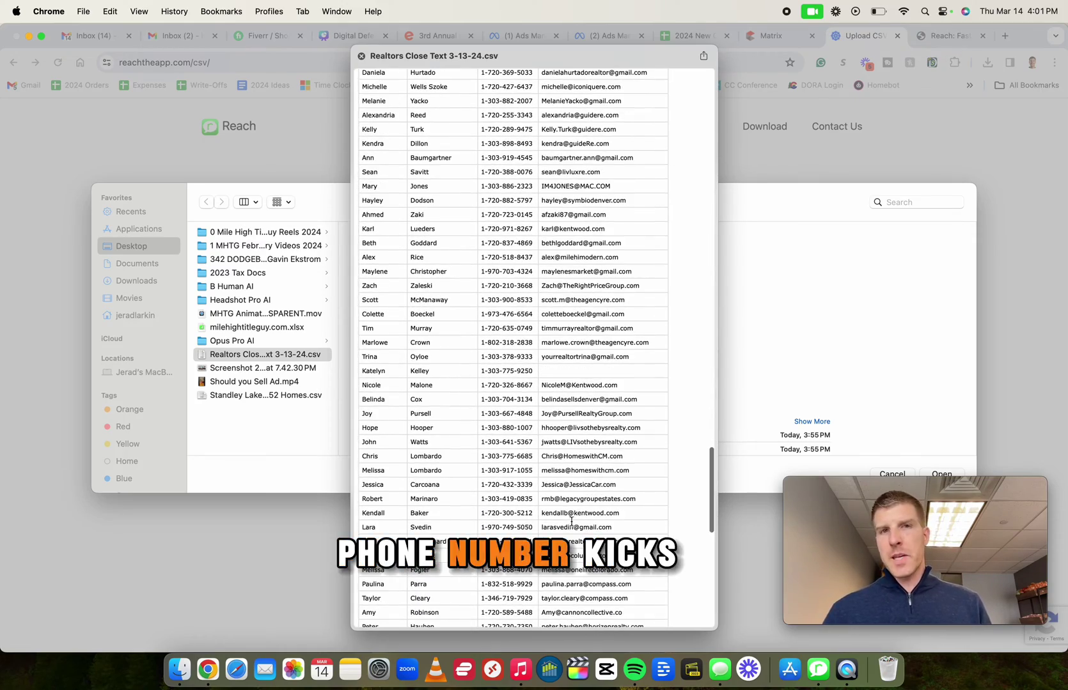
pyautogui.scroll(5, 588, 278)
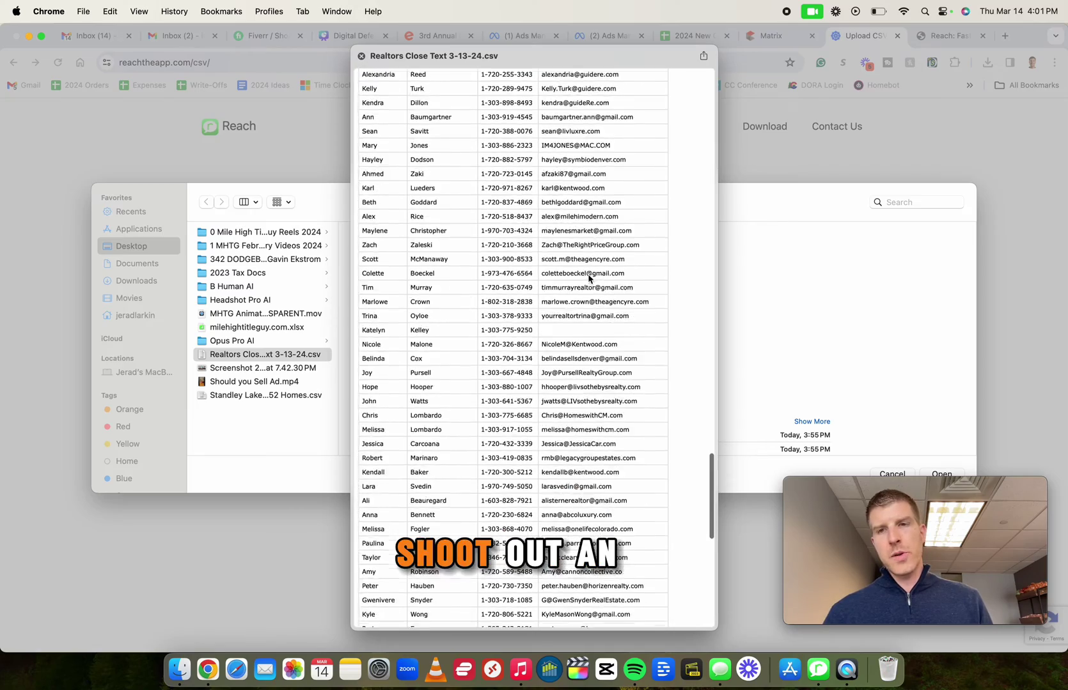
pyautogui.scroll(-15, 589, 275)
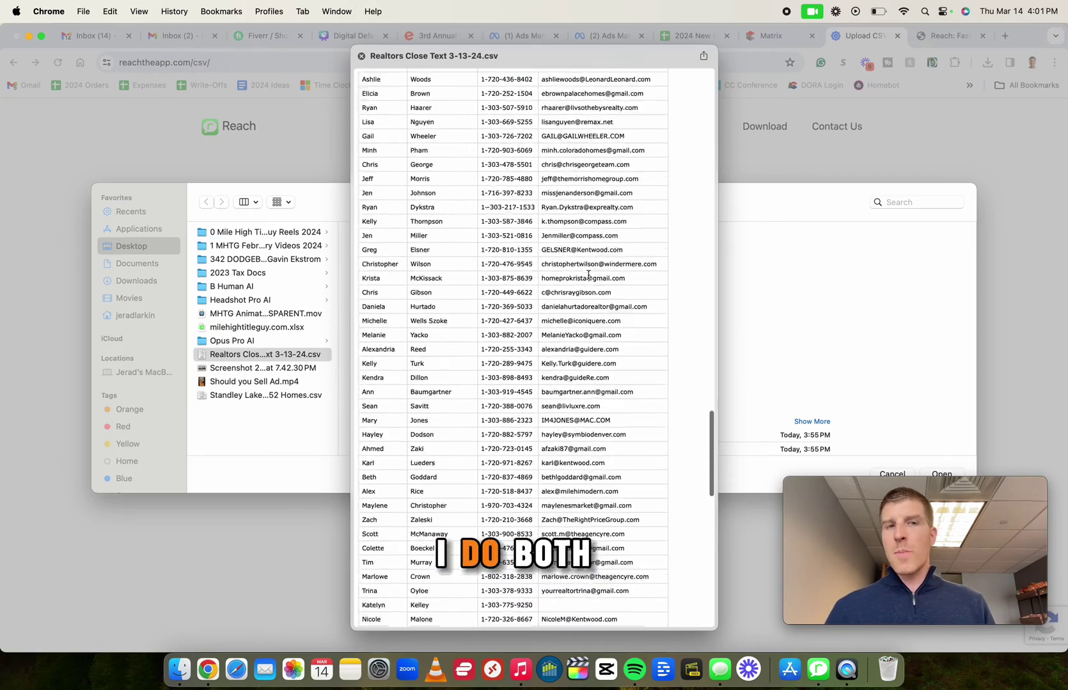
pyautogui.scroll(20, 588, 262)
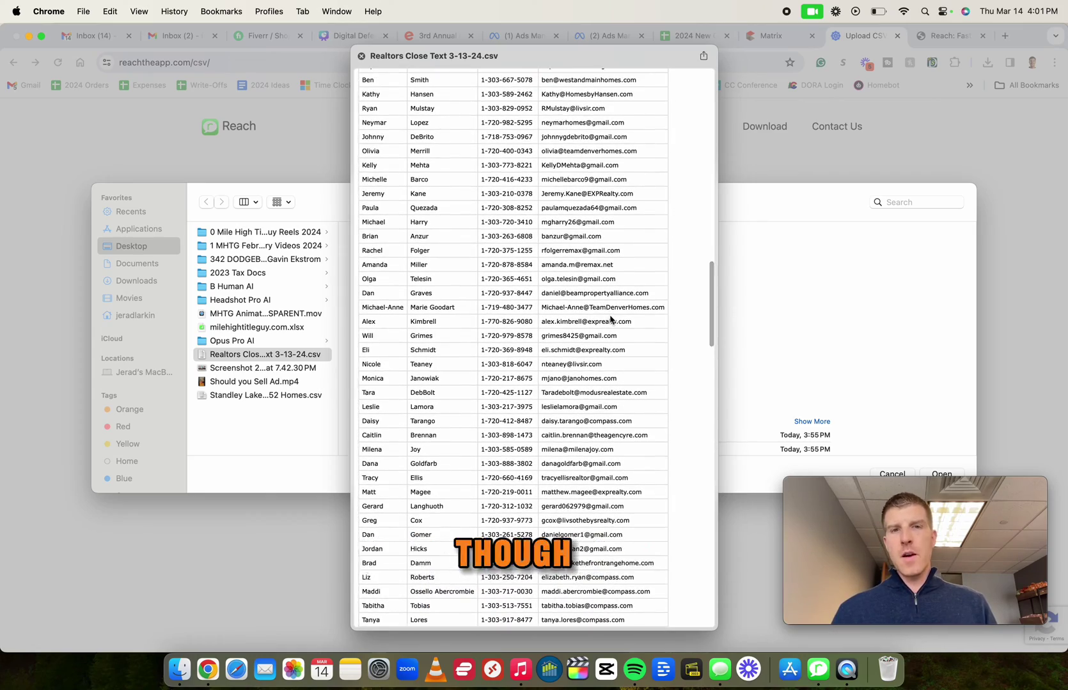
pyautogui.press('space')
# - Attach Realtors Close Text 3-13-24.csv and upload it
pyautogui.press('Return')
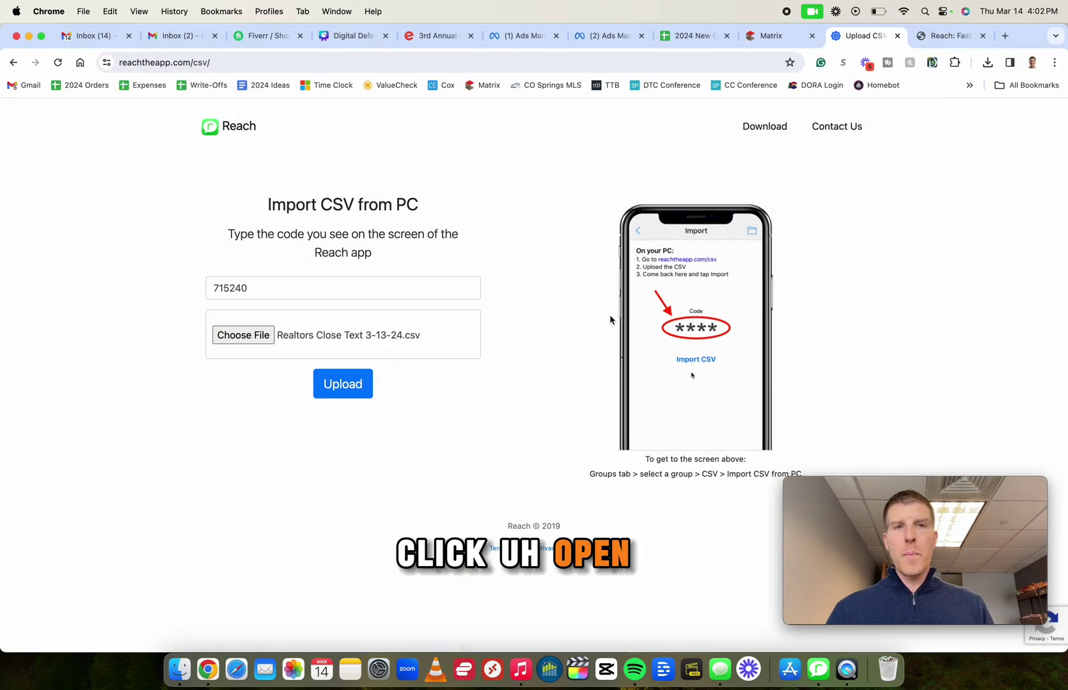
pyautogui.click(356, 384)
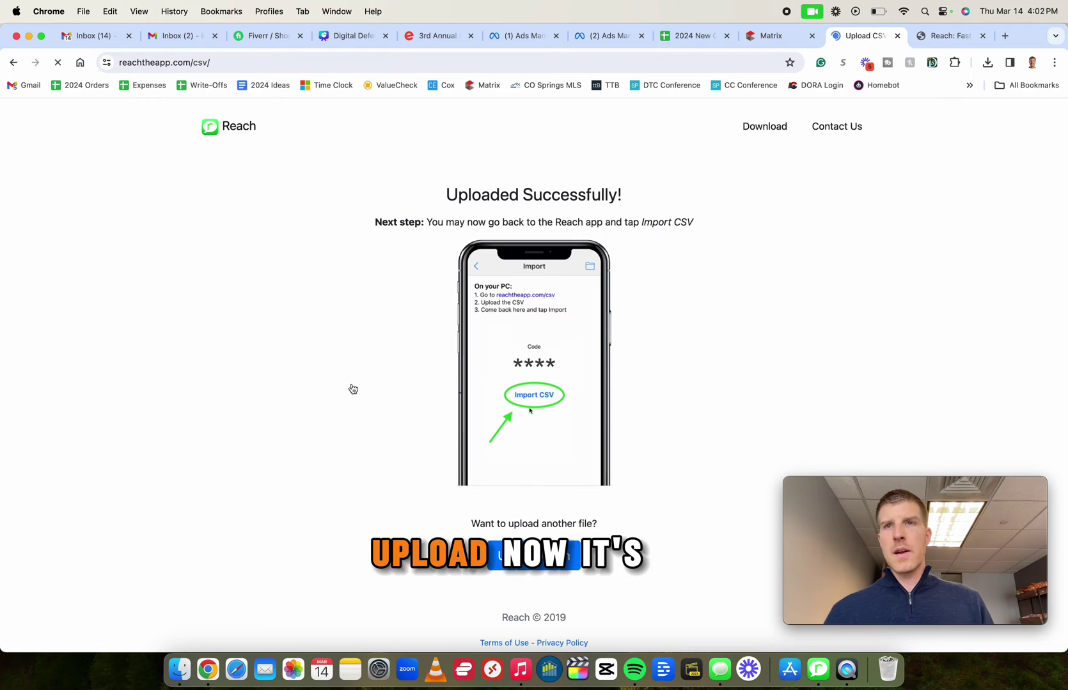
# - Switch back to the Reach app and import the uploaded CSV into the group
pyautogui.hotkey('ctrl', 'Up')
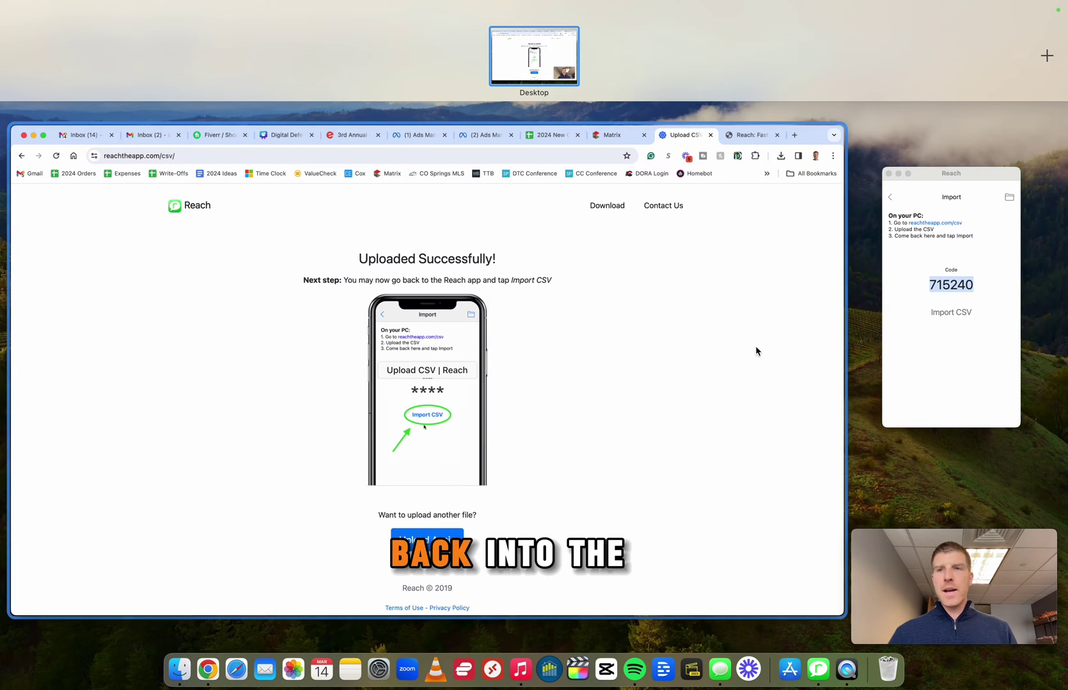
pyautogui.click(942, 373)
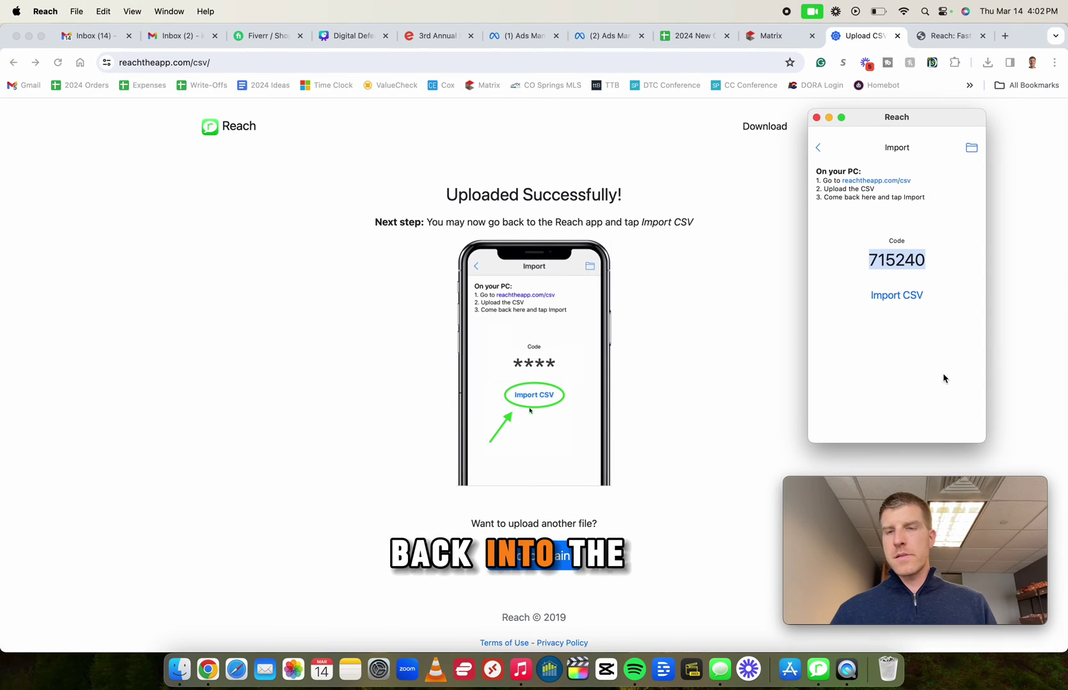
pyautogui.click(898, 298)
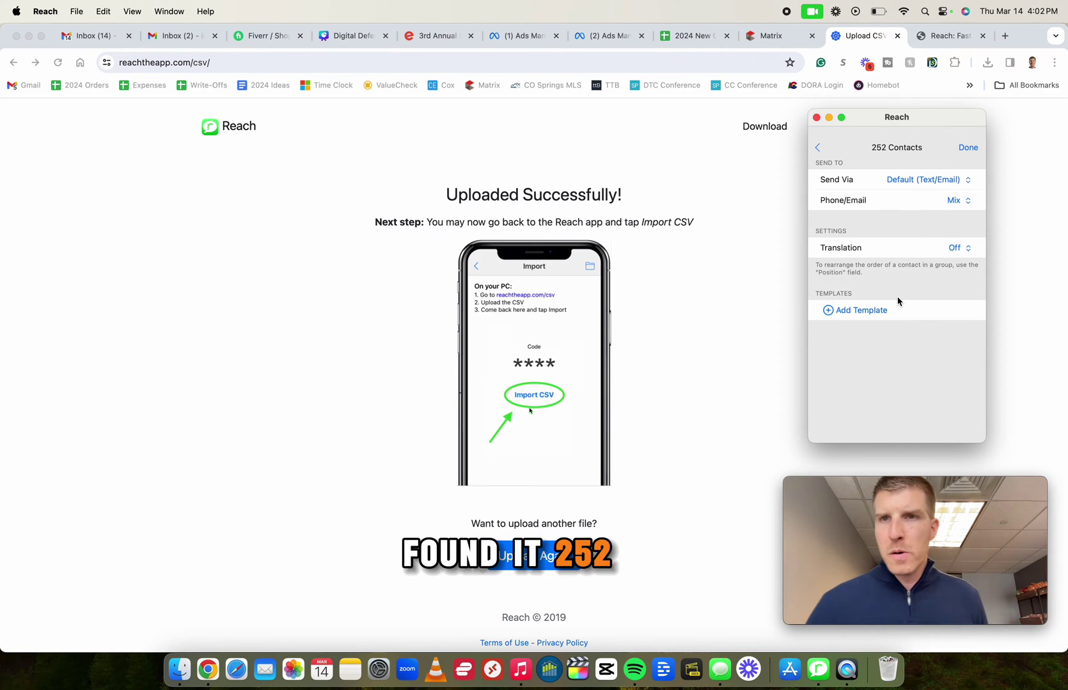
# - Set the contacts' Phone/Email option to Phone and keep Send Via on Default (Text/Email)
pyautogui.click(968, 180)
pyautogui.click(967, 180)
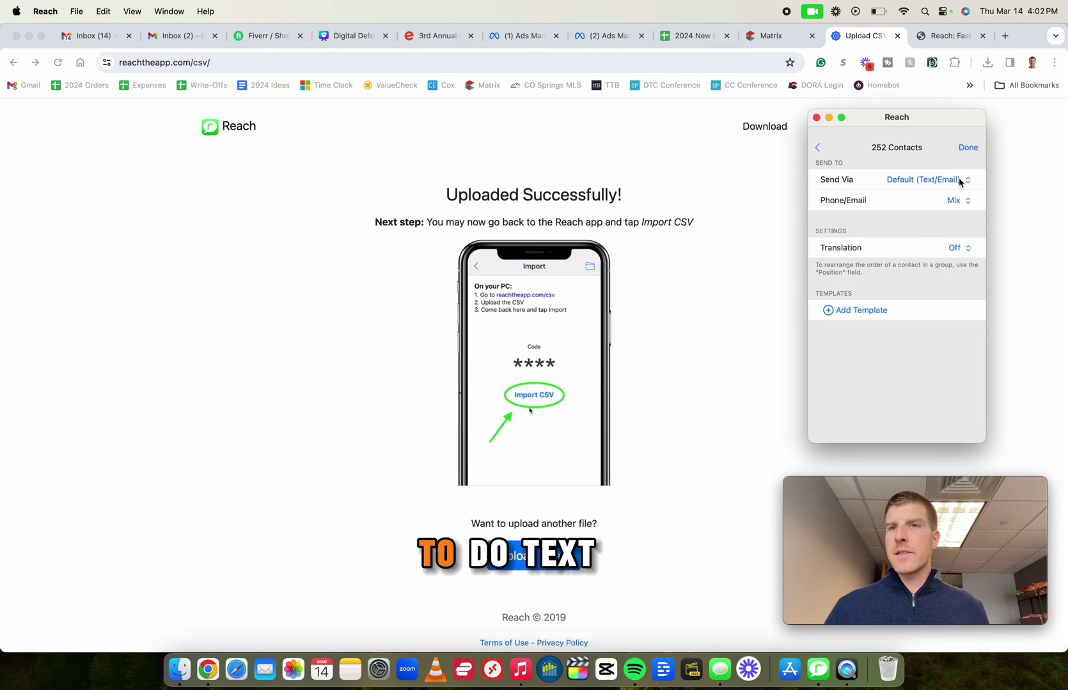
pyautogui.click(968, 201)
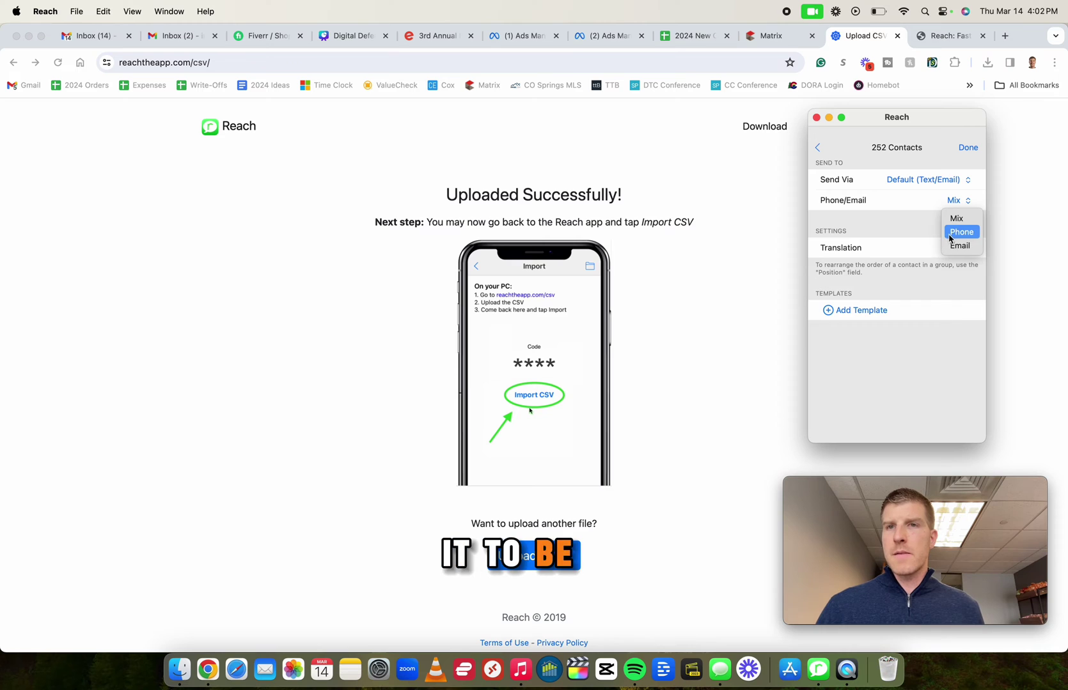
pyautogui.click(910, 225)
pyautogui.click(954, 201)
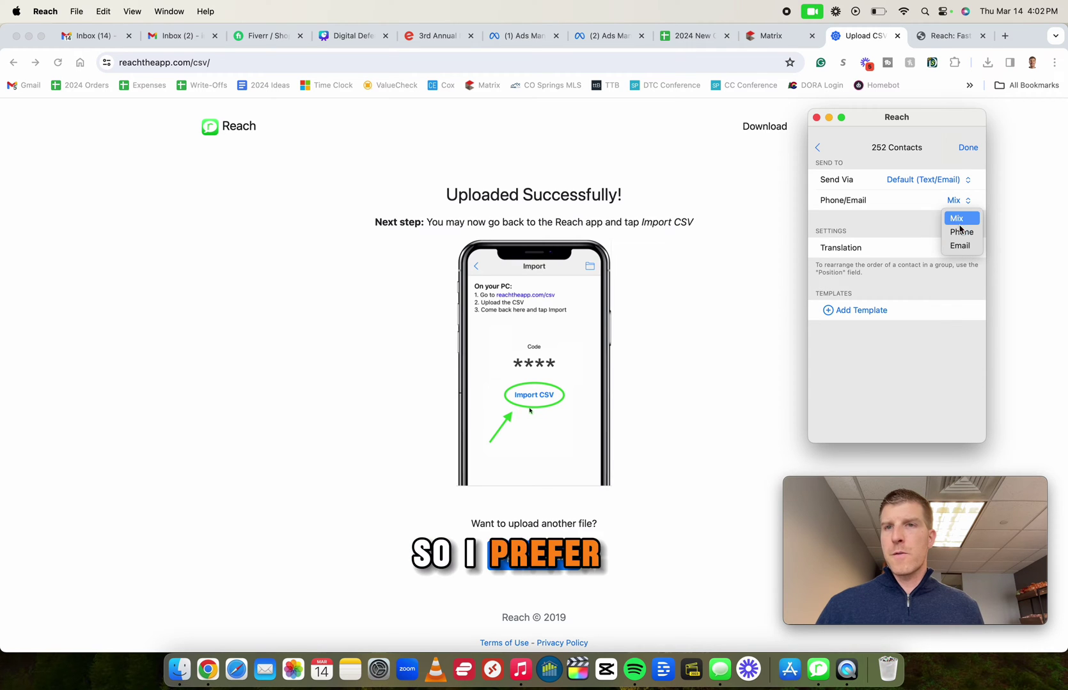
pyautogui.click(946, 232)
pyautogui.click(970, 180)
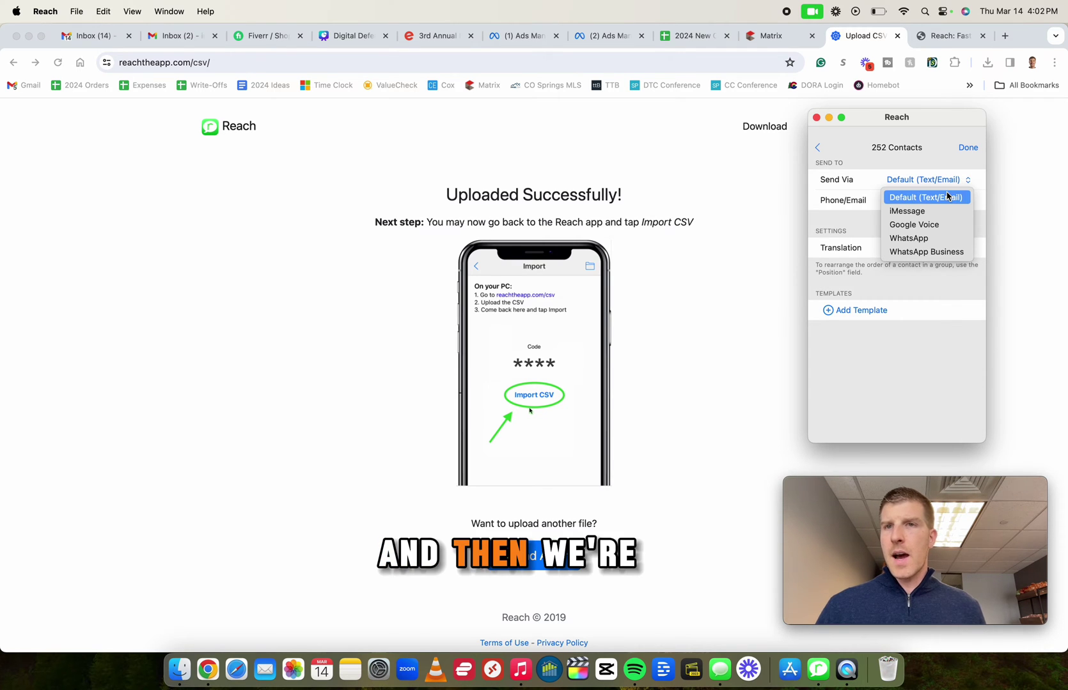
pyautogui.click(945, 198)
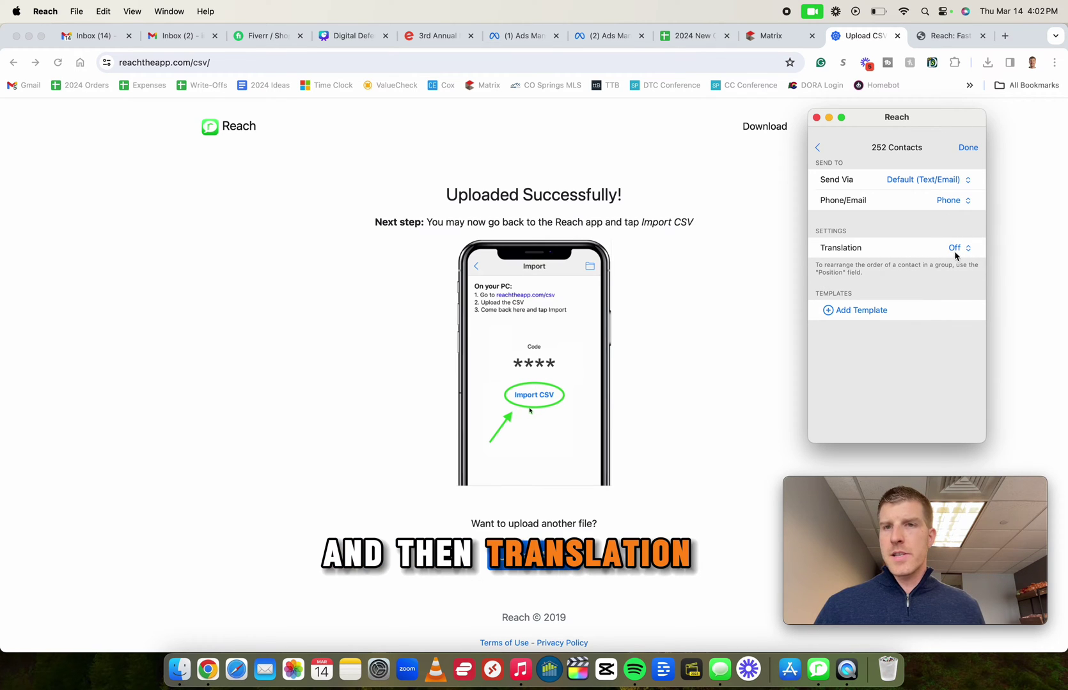
# - Try to complete the contact import, restore the existing Reach Unlimited purchase, and return to the import settings
pyautogui.click(968, 148)
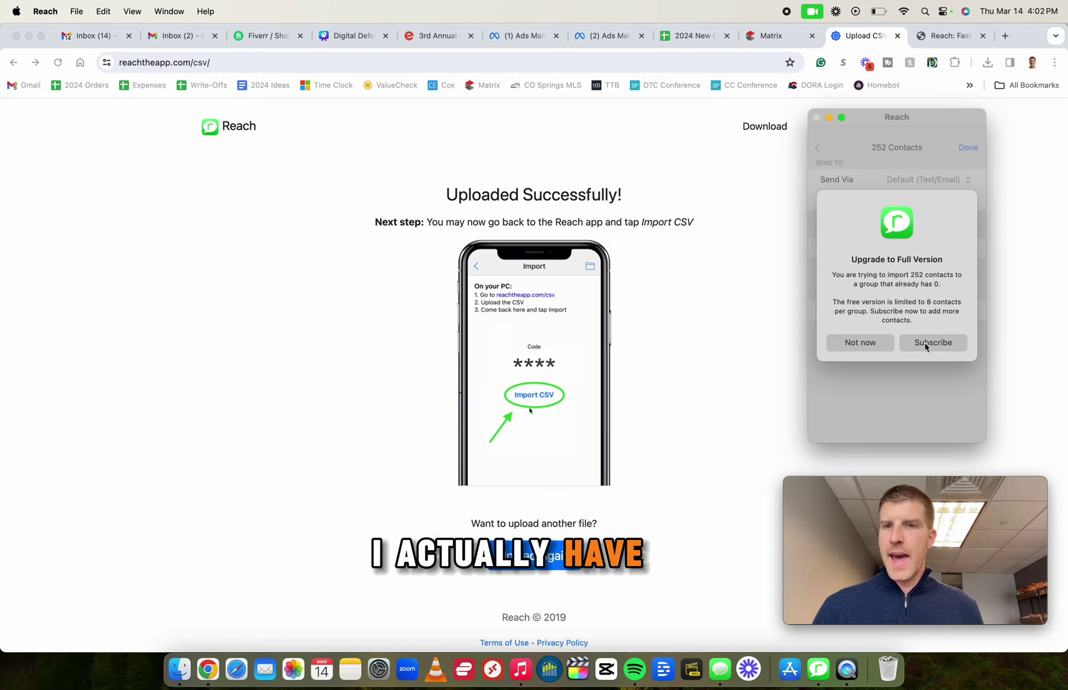
pyautogui.click(925, 344)
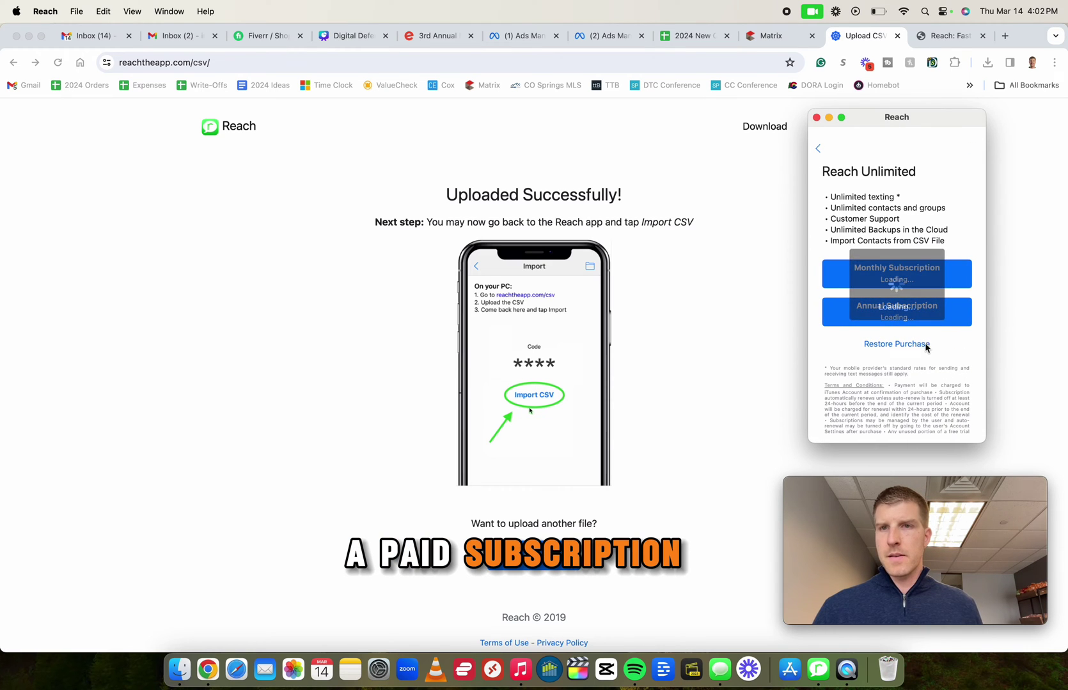
pyautogui.click(890, 345)
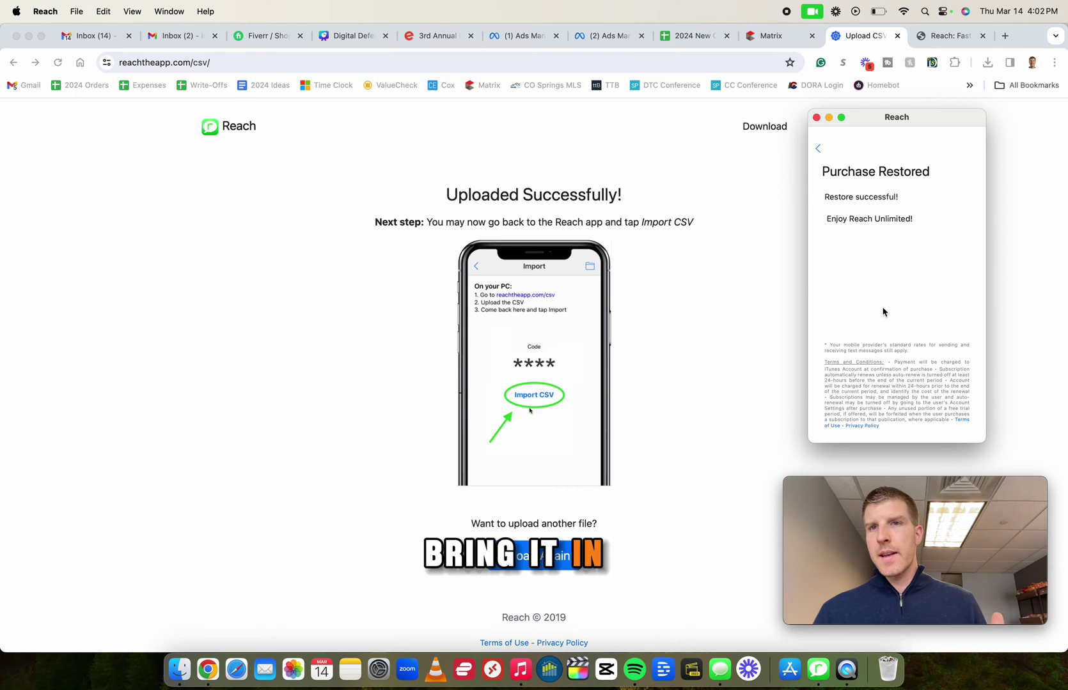
pyautogui.click(817, 149)
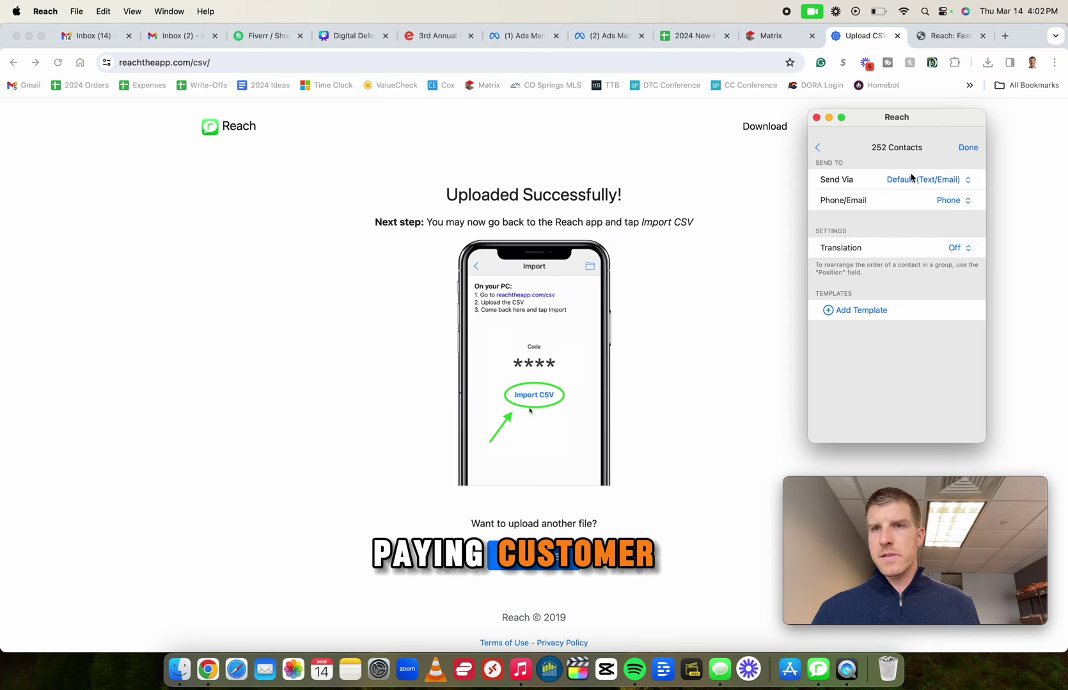
# - Finish importing the contacts into the Real Estate Agents group and look through the group's contact list
pyautogui.click(969, 149)
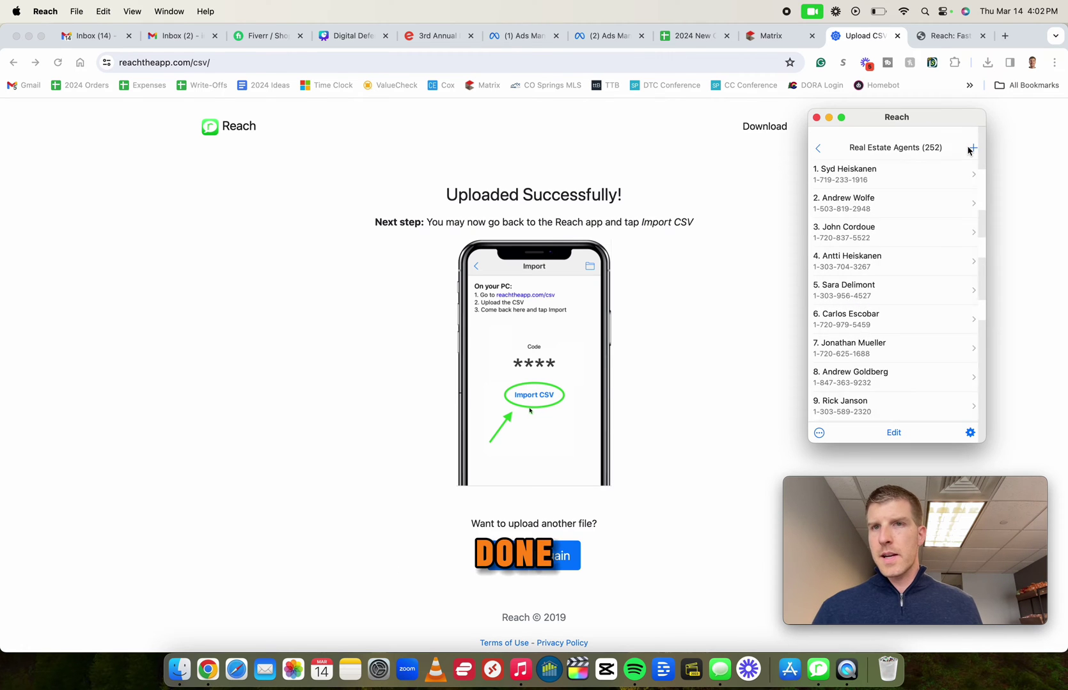
pyautogui.scroll(-10, 935, 246)
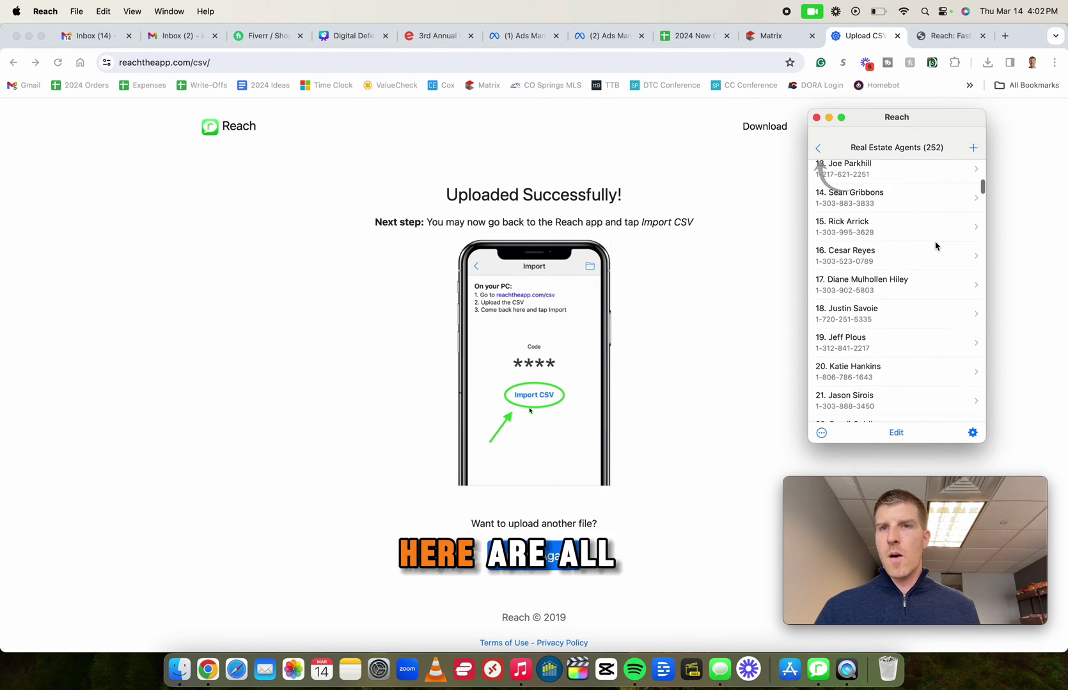
pyautogui.scroll(10, 935, 246)
pyautogui.scroll(-20, 935, 246)
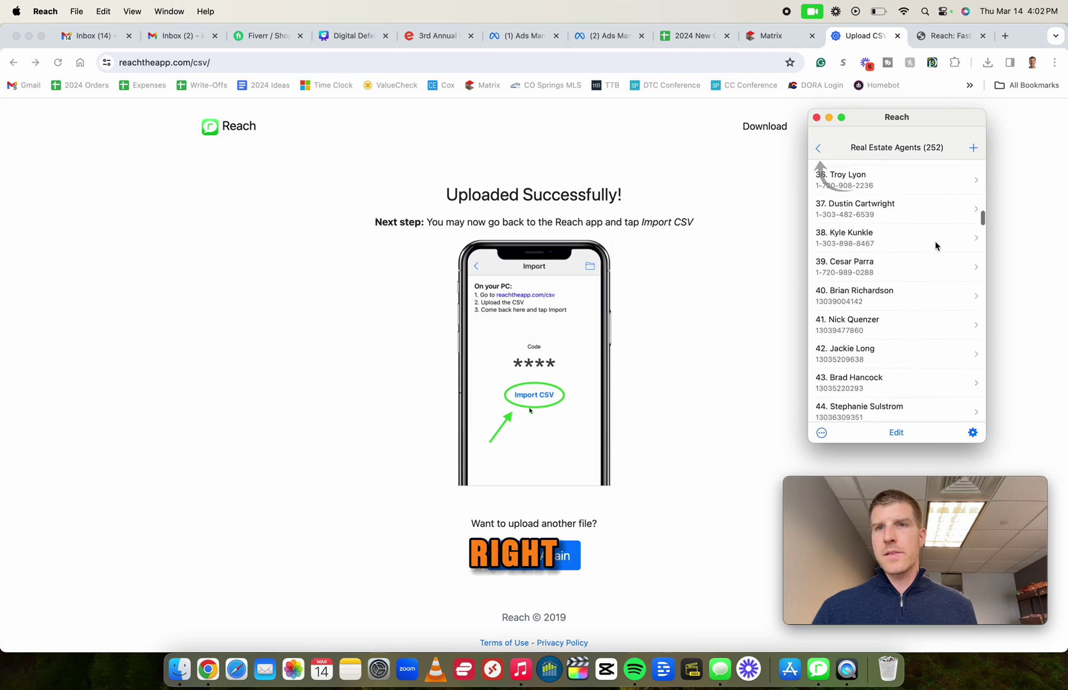
pyautogui.scroll(20, 935, 246)
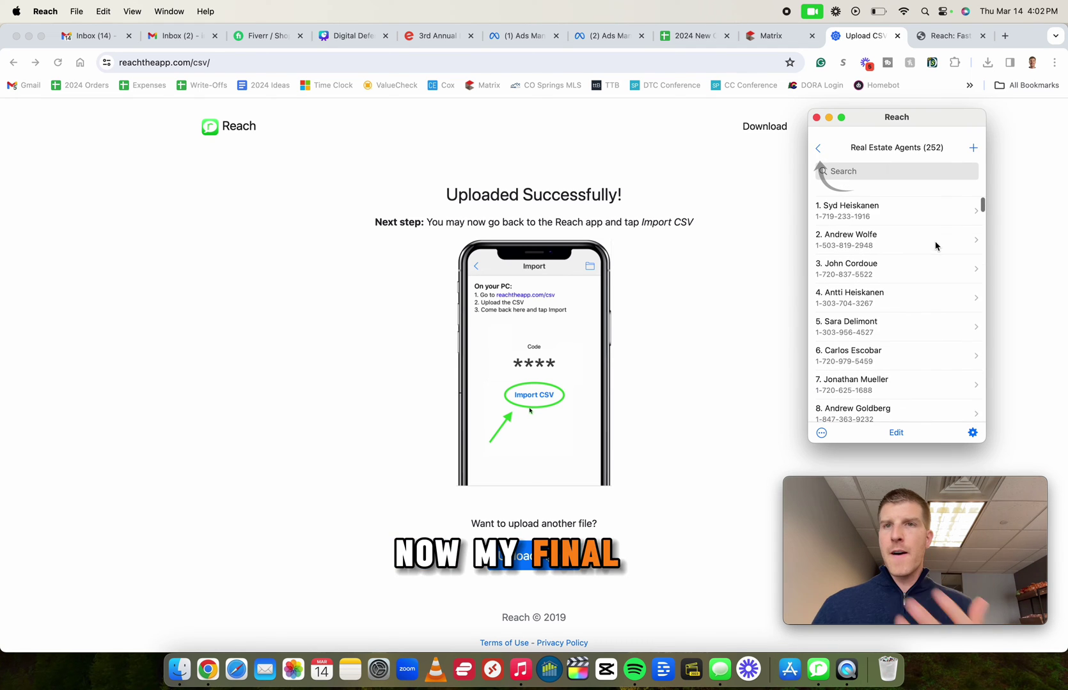
pyautogui.scroll(-1, 935, 246)
# - Leave the Real Estate Agents group and start composing a new message
pyautogui.click(820, 151)
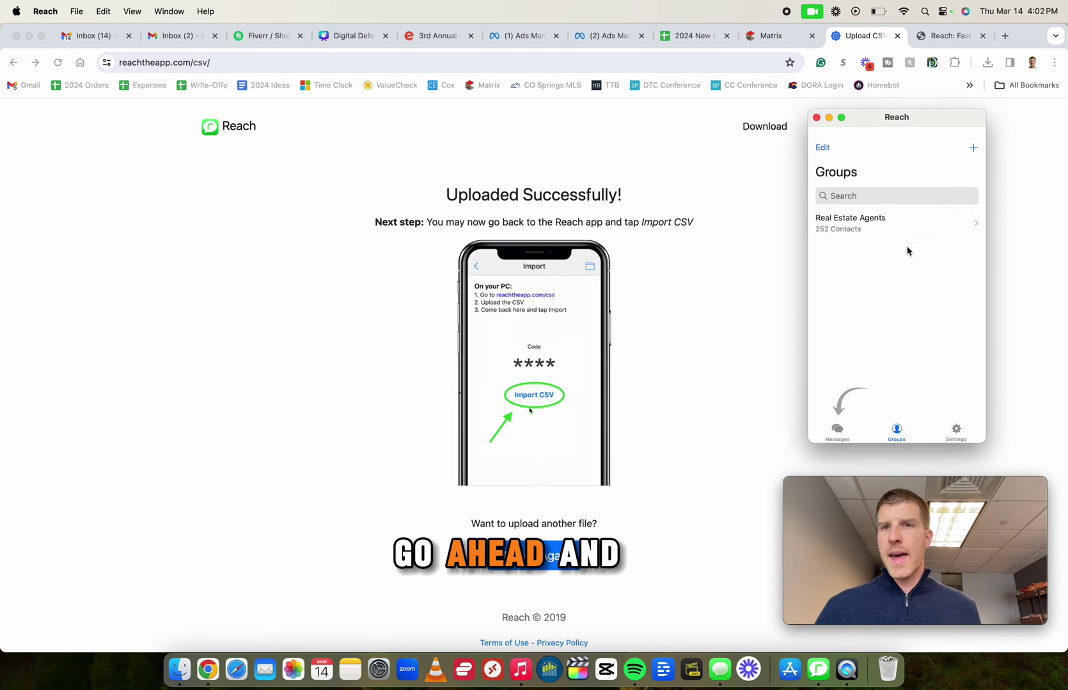
pyautogui.click(835, 435)
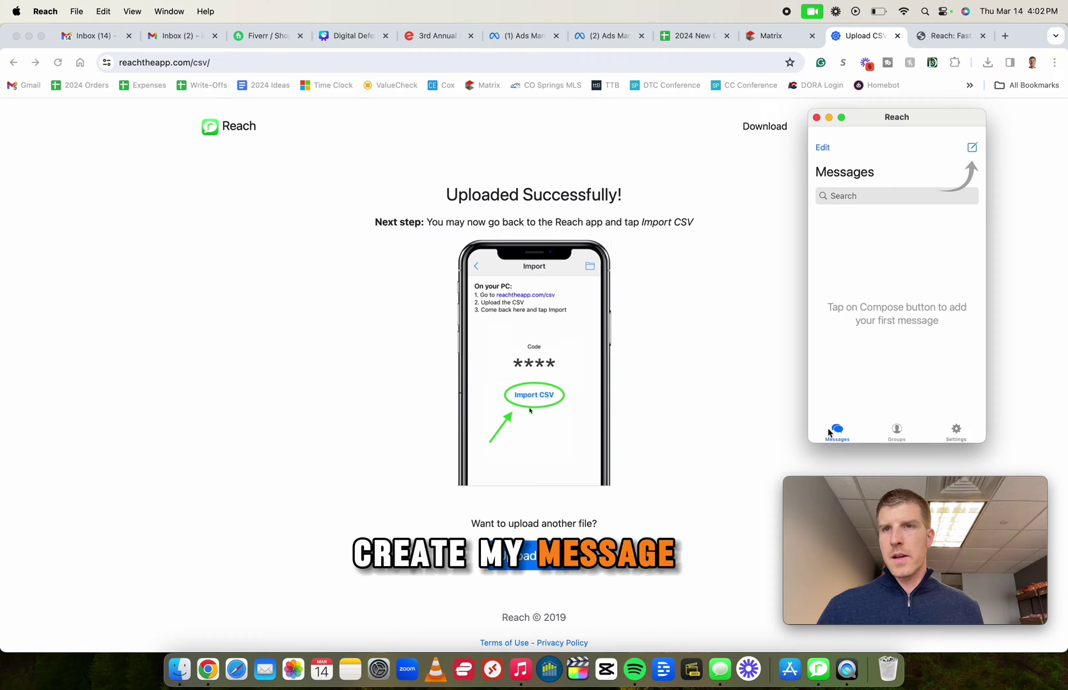
pyautogui.click(971, 148)
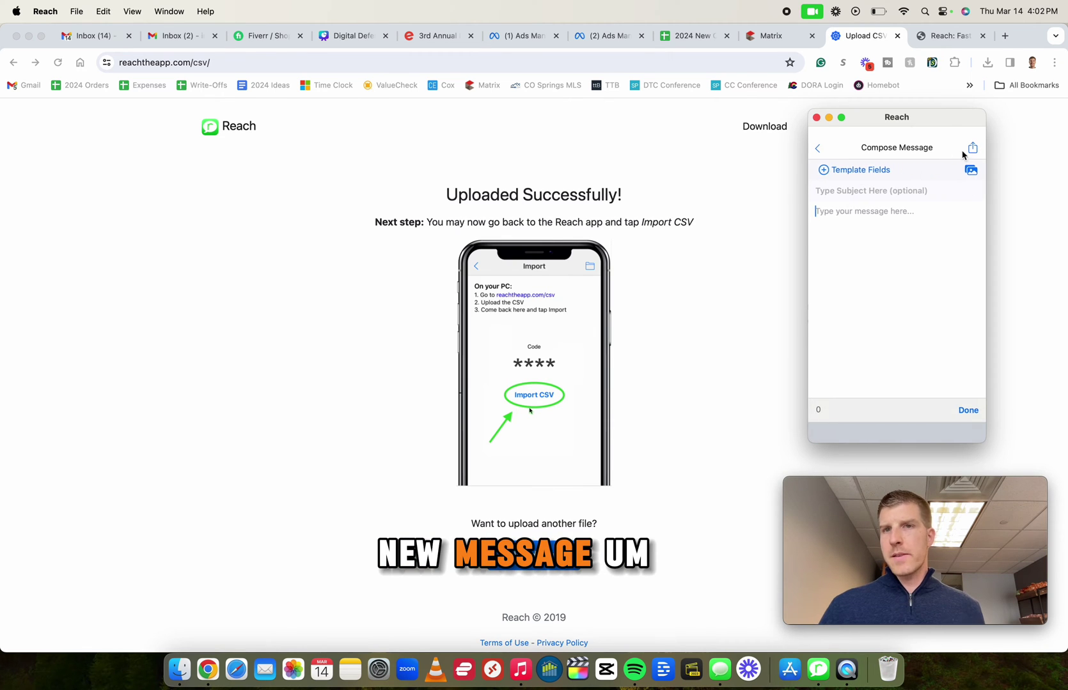
# - Enter the message subject "You're Invited to the 3rd Annual March Madness Party!"
pyautogui.click(855, 190)
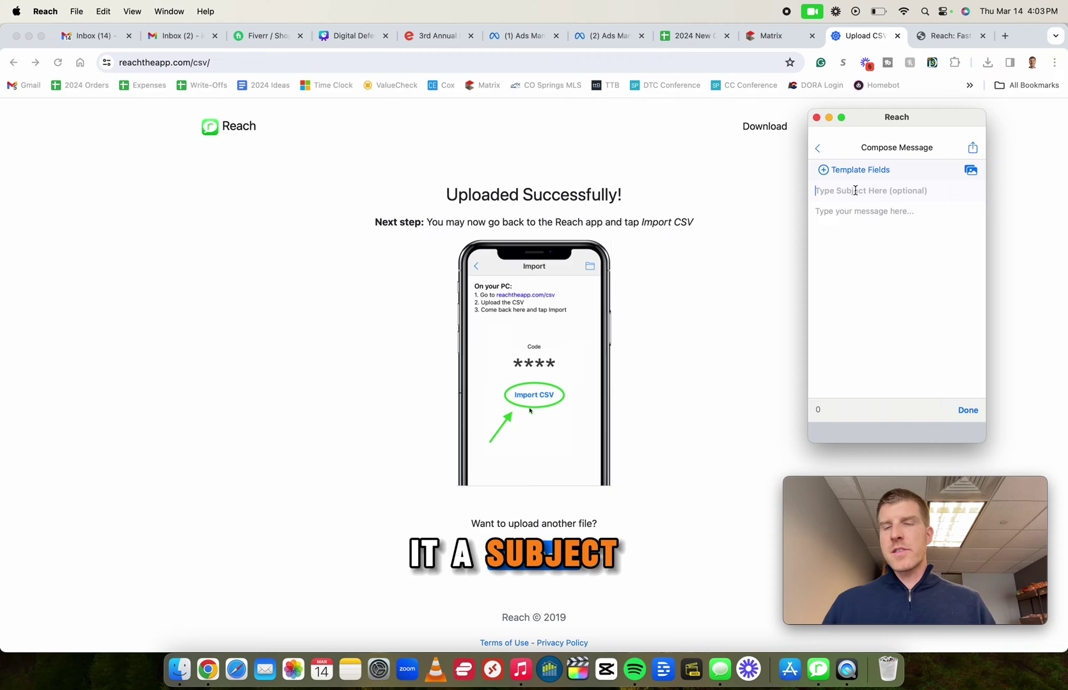
pyautogui.write('Ma')
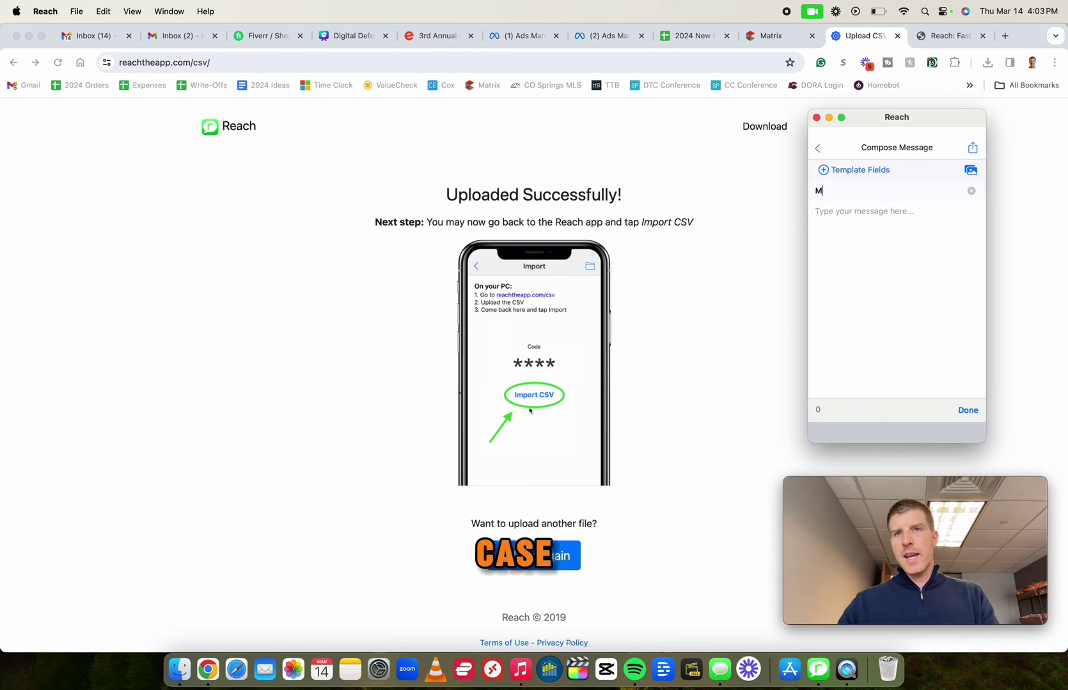
pyautogui.press('BackSpace')
pyautogui.press('BackSpace')
pyautogui.write('You')
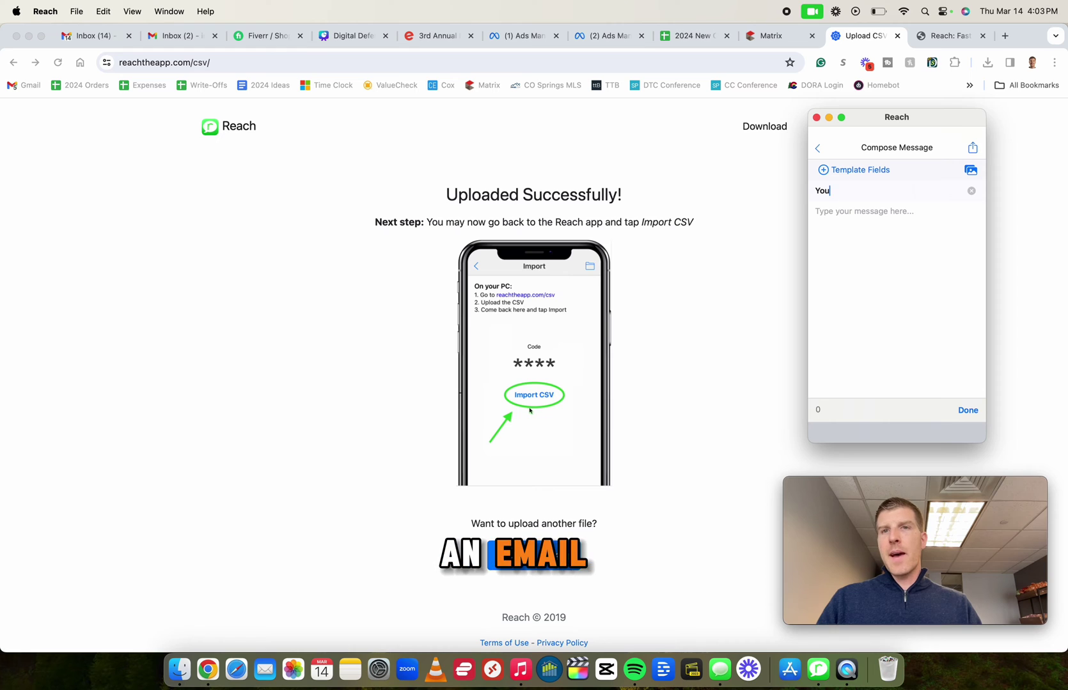
pyautogui.write("'re Invited")
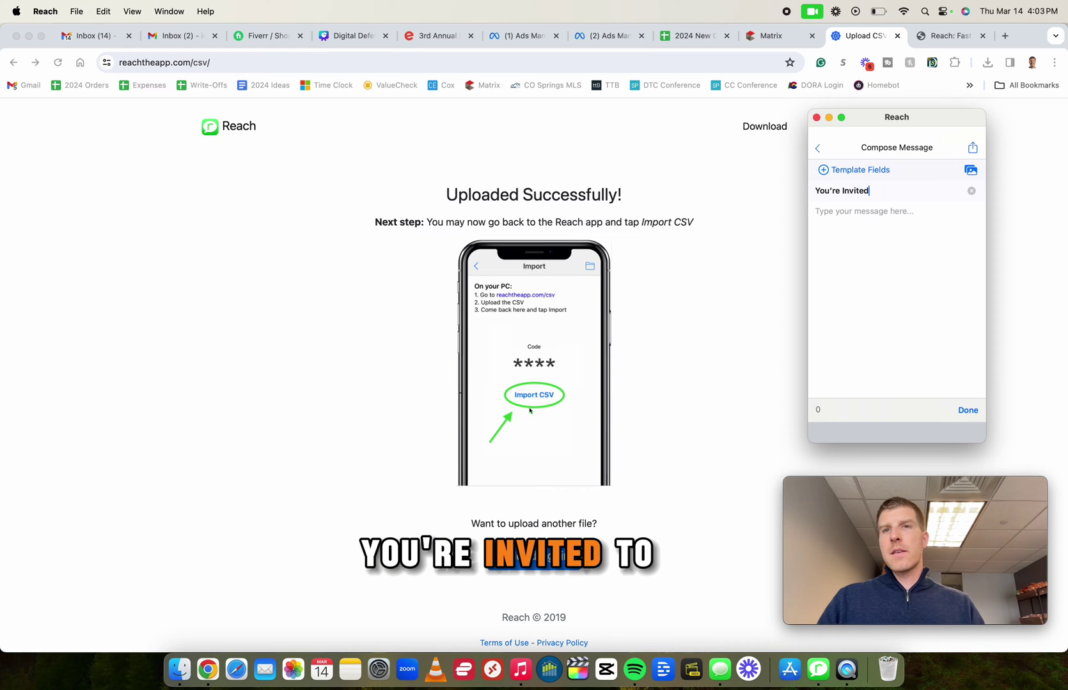
pyautogui.write(' to ')
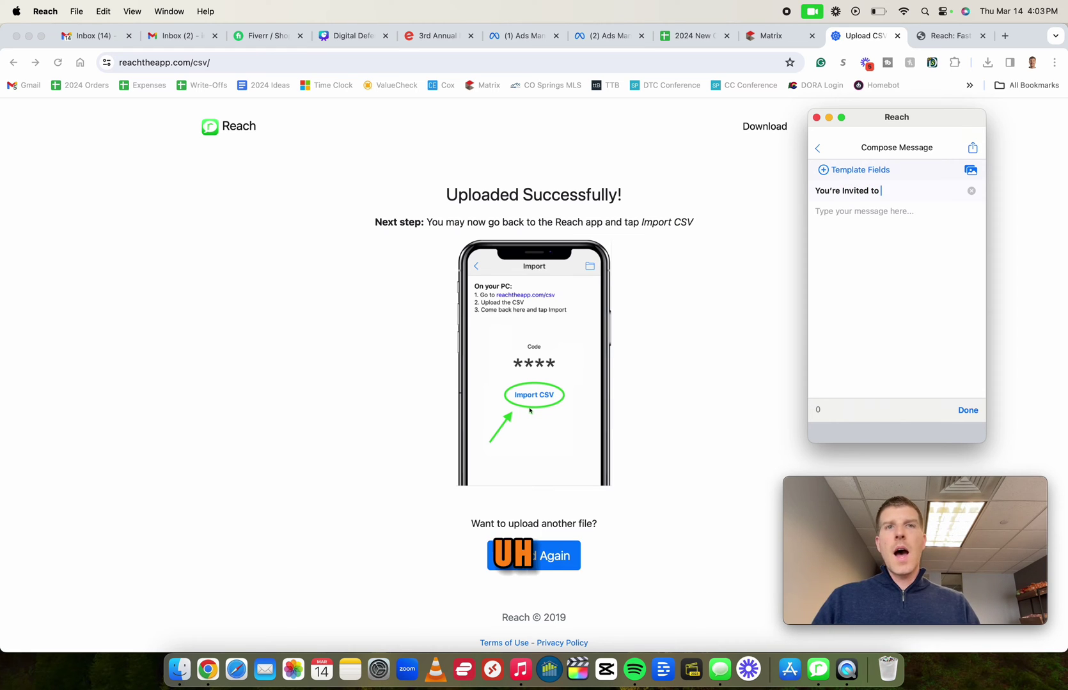
pyautogui.write('the 3rd')
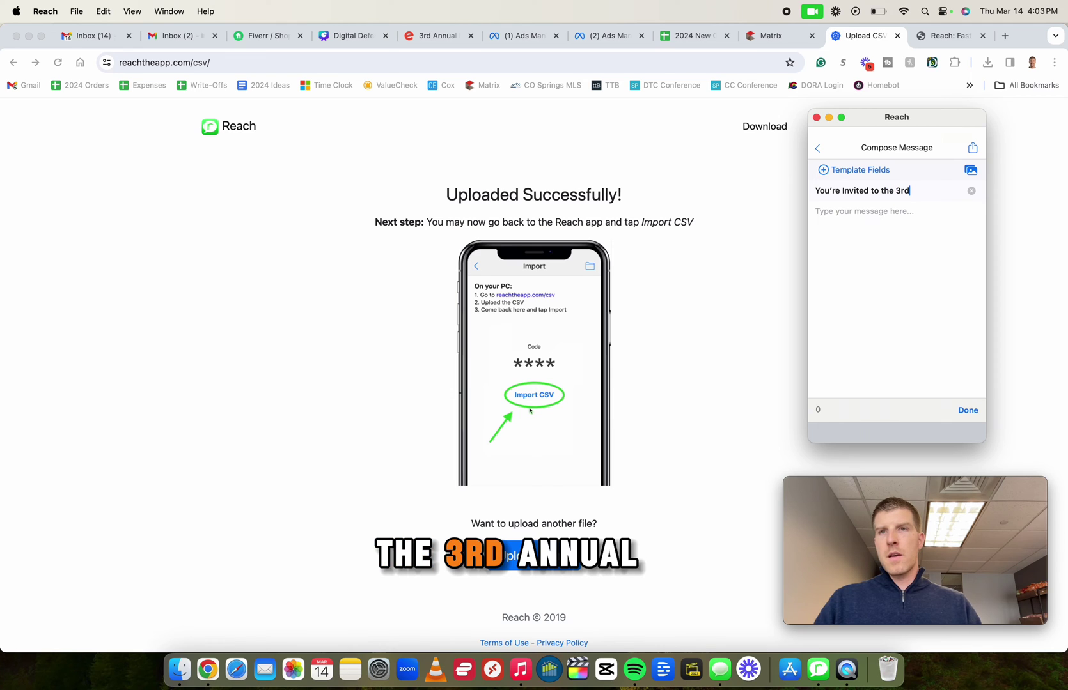
pyautogui.write('A A')
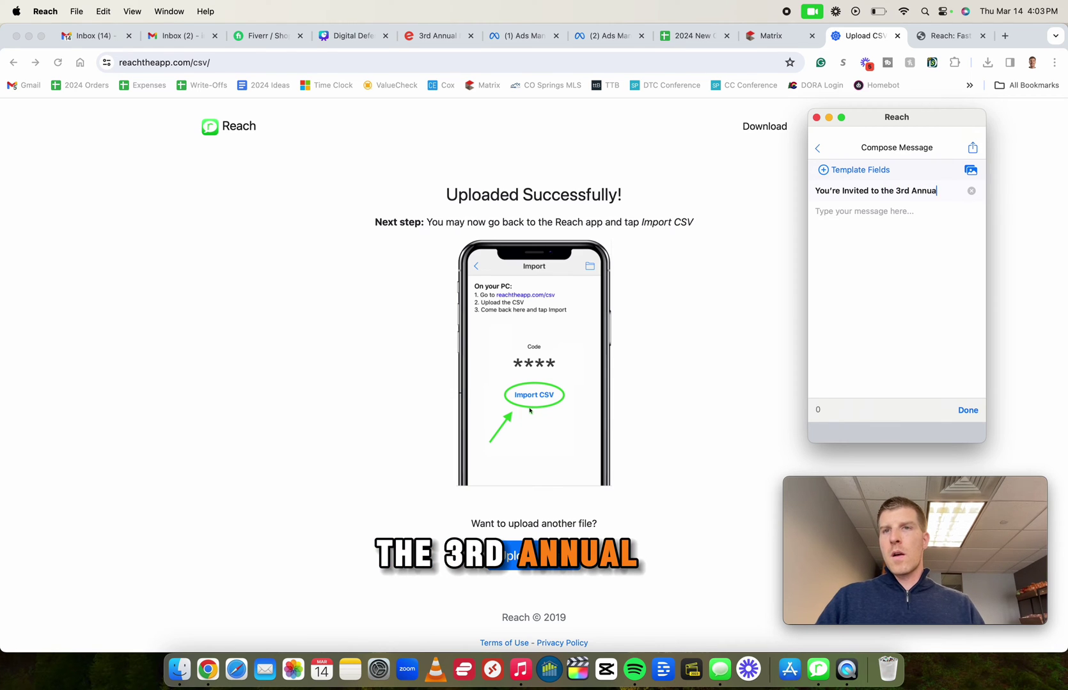
pyautogui.write('nual March Madness Party!')
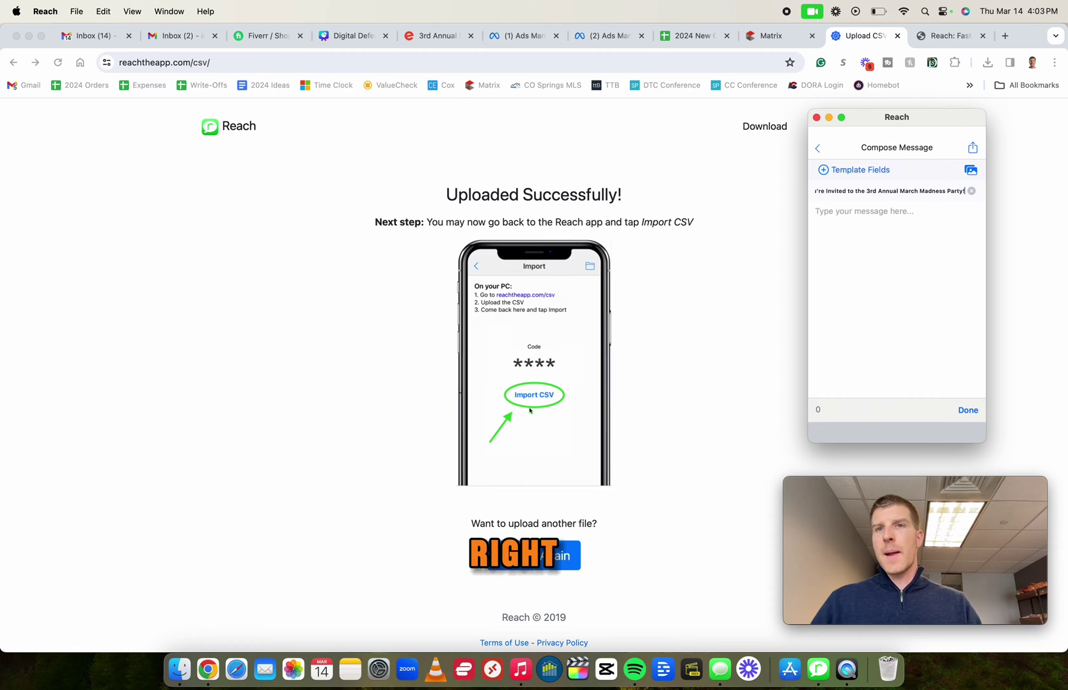
# - Begin the message body with the greeting "Hey", the First Name template field and an exclamation mark
pyautogui.click(879, 235)
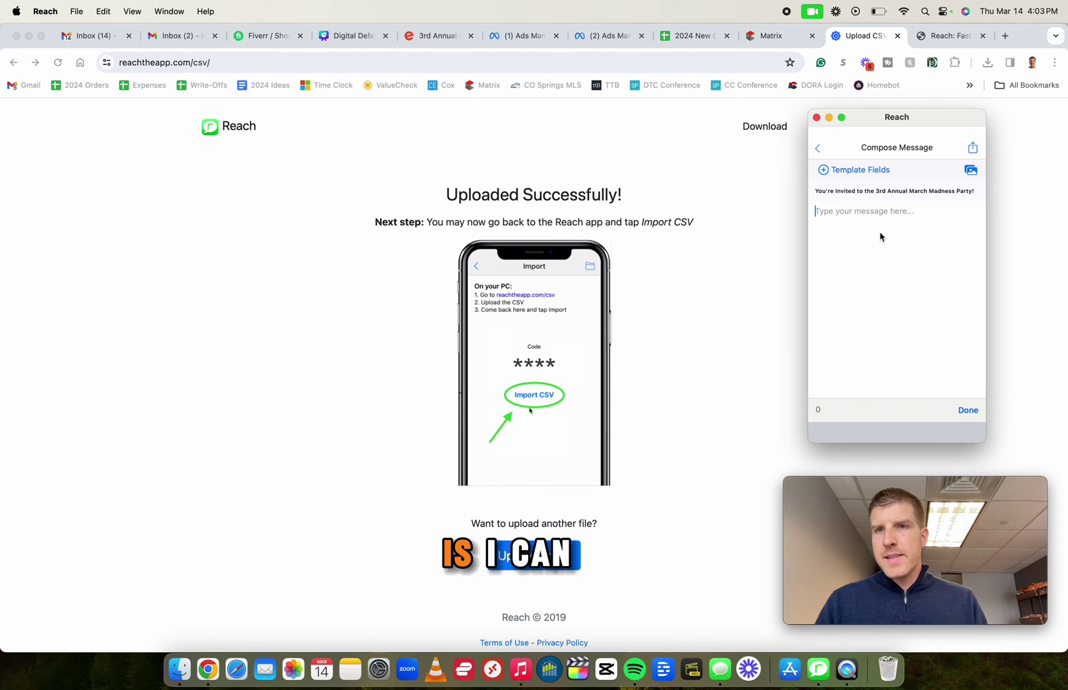
pyautogui.write('Hey')
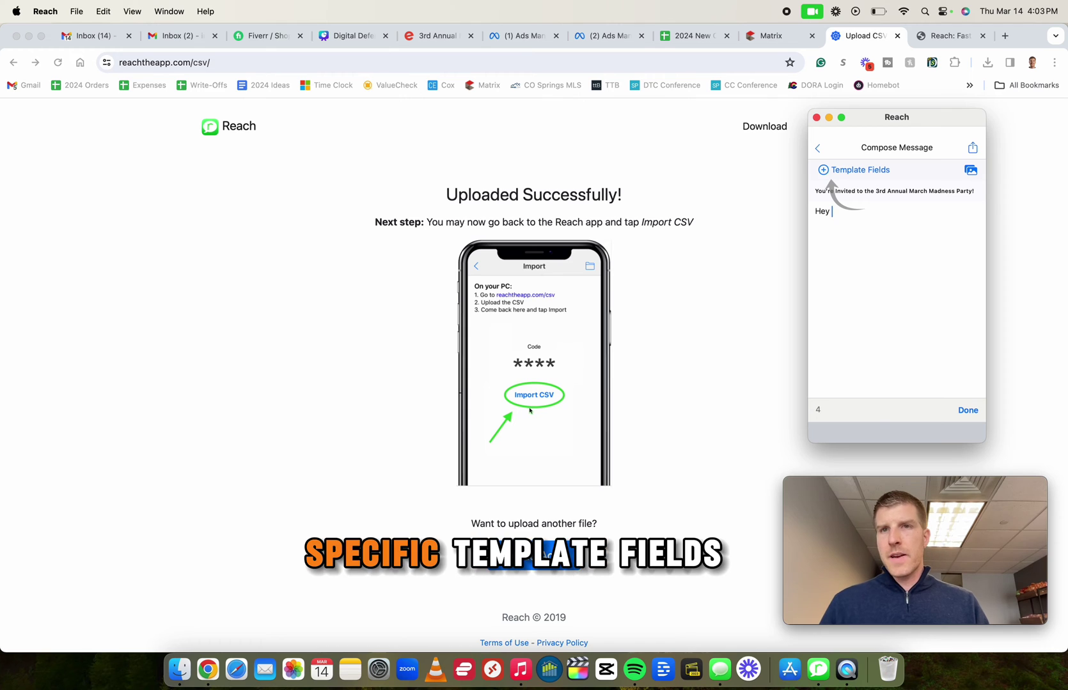
pyautogui.click(835, 171)
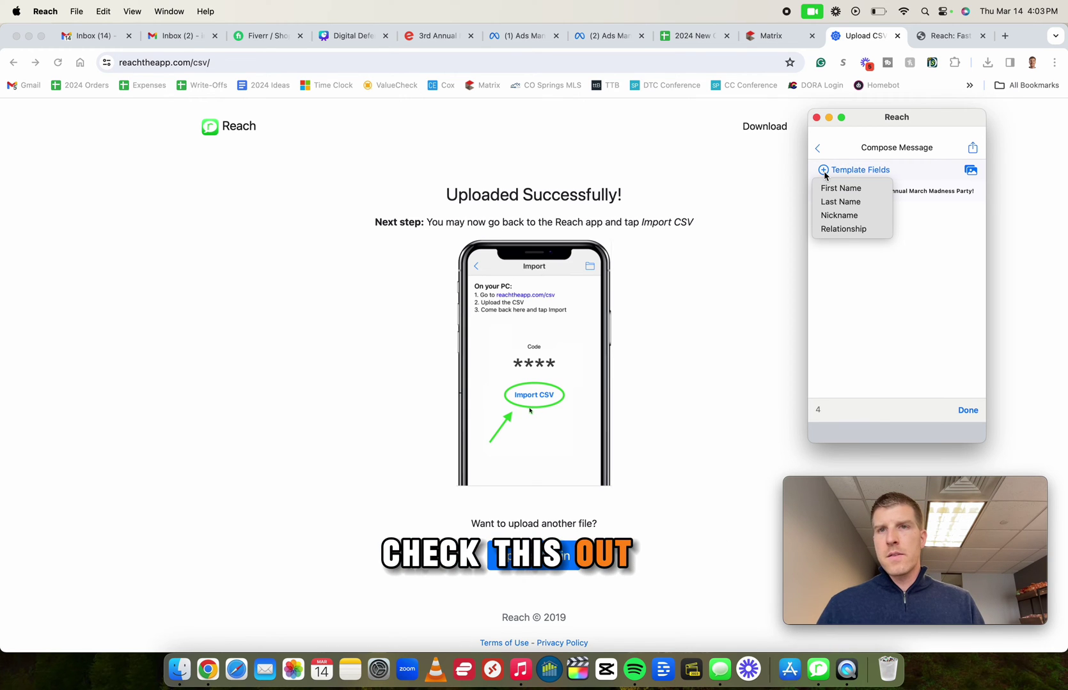
pyautogui.click(832, 187)
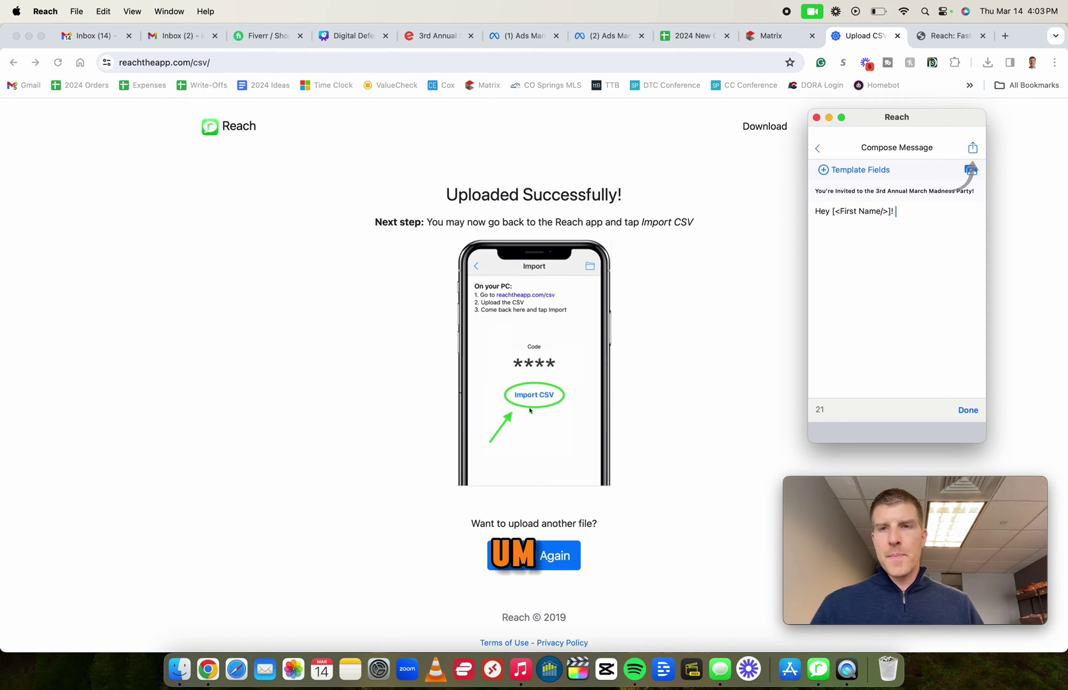
# - Add a snowflake emoji after the greeting and leave a blank line below it
pyautogui.press('ctrl+super+space')
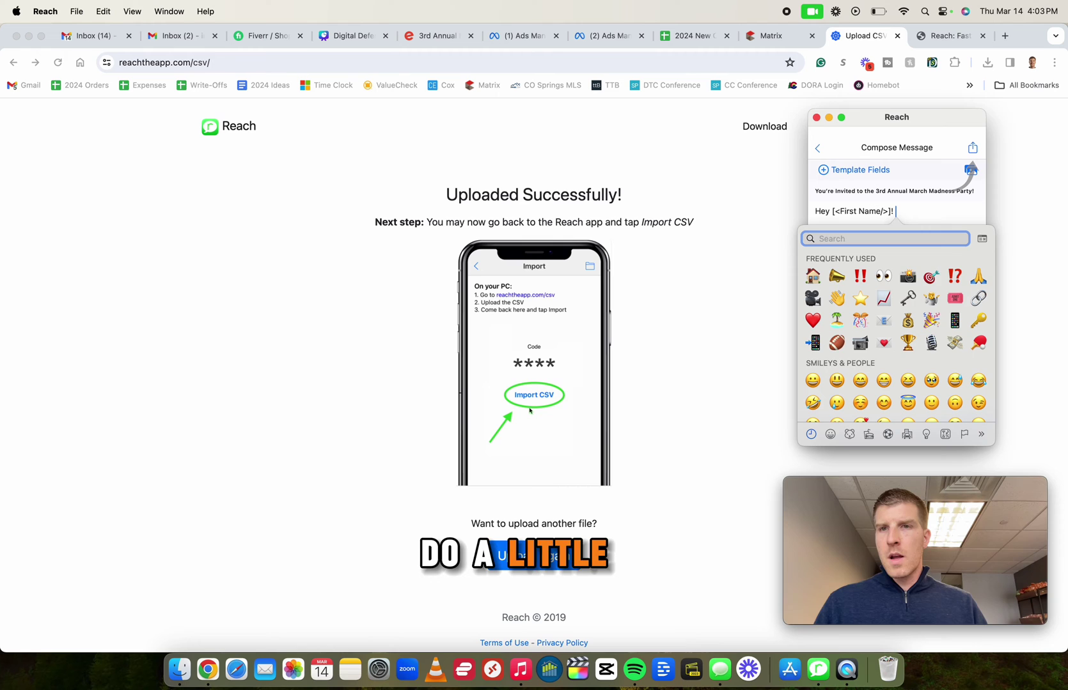
pyautogui.write('snow')
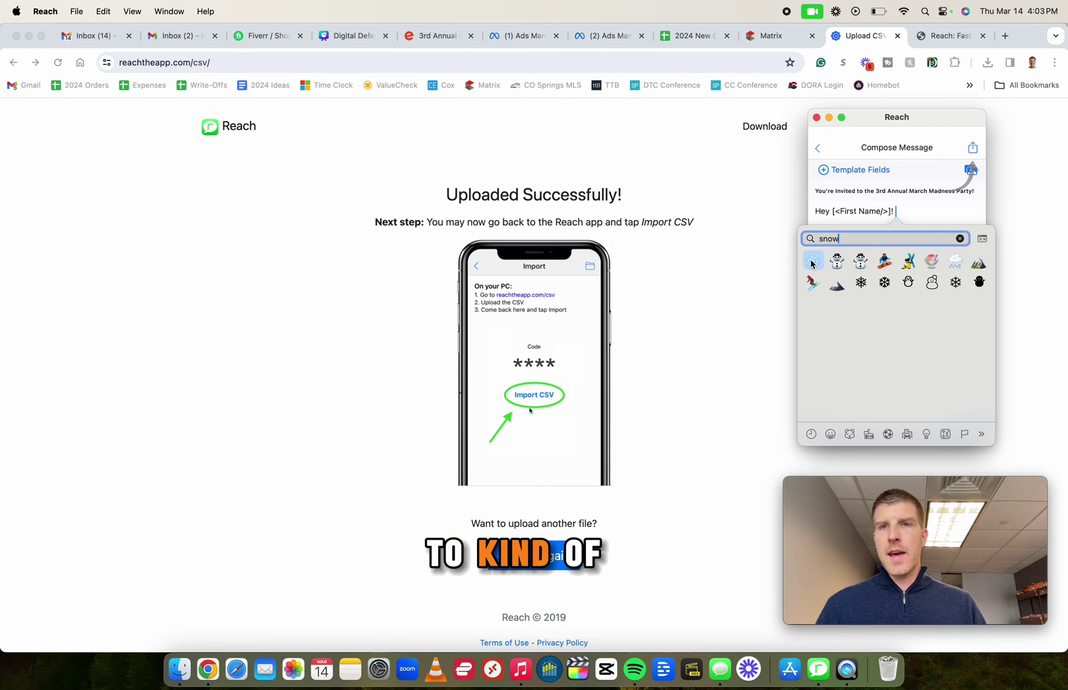
pyautogui.press('Escape')
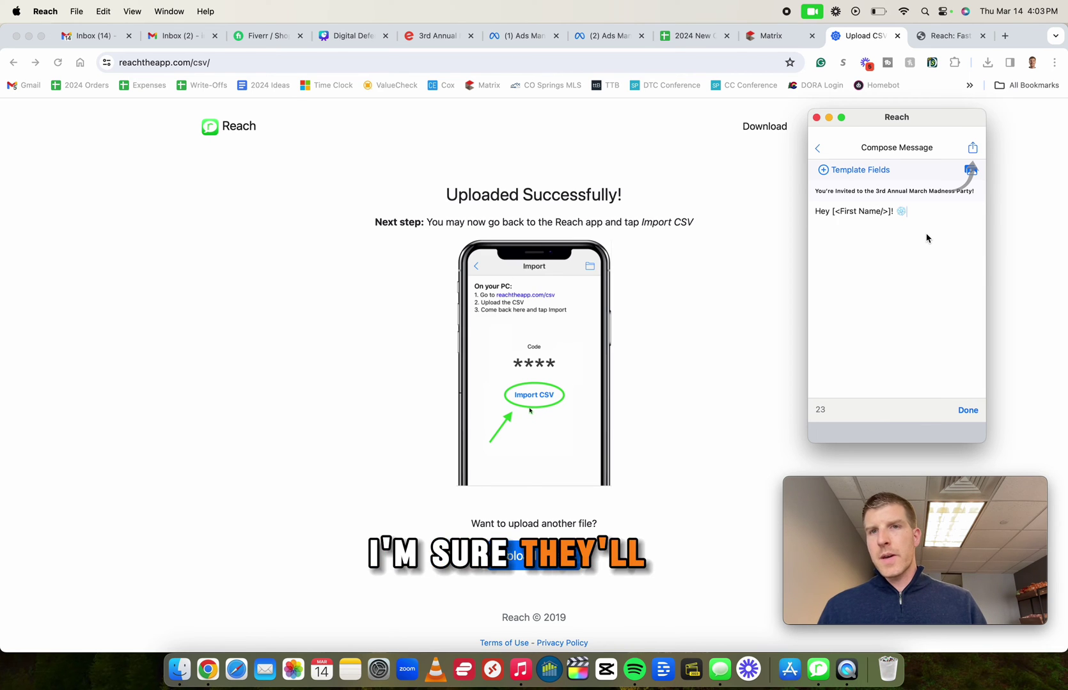
pyautogui.press('Return')
pyautogui.press('Return')
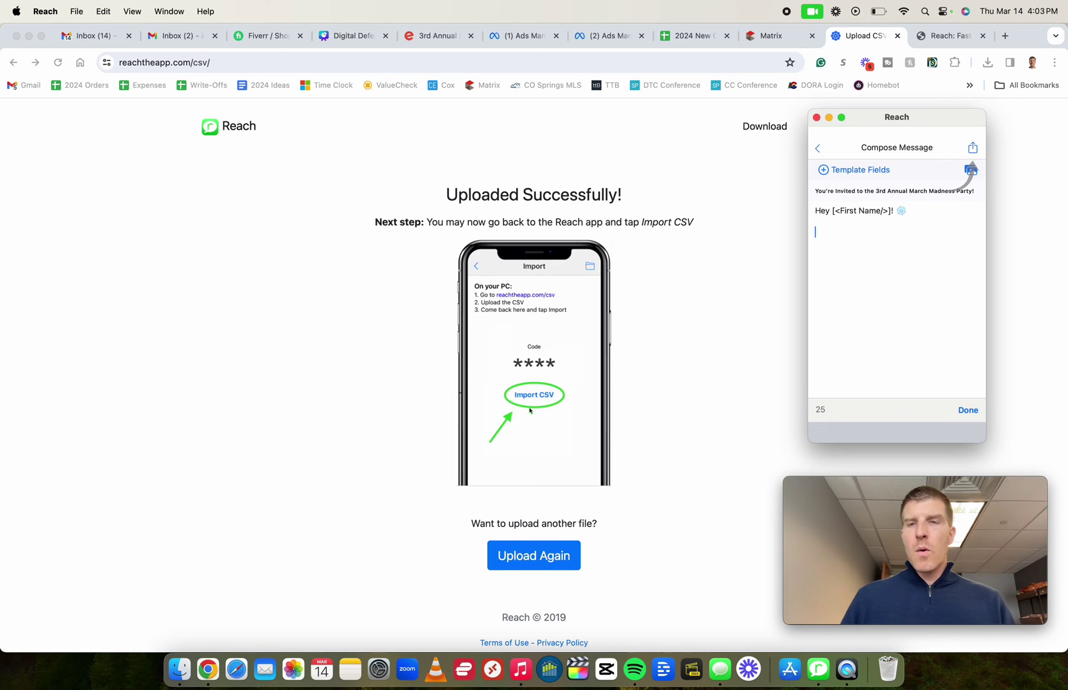
pyautogui.write("I've")
pyautogui.press('BackSpace')
pyautogui.press('BackSpace')
pyautogui.press('BackSpace')
pyautogui.press('BackSpace')
pyautogui.press('BackSpace')
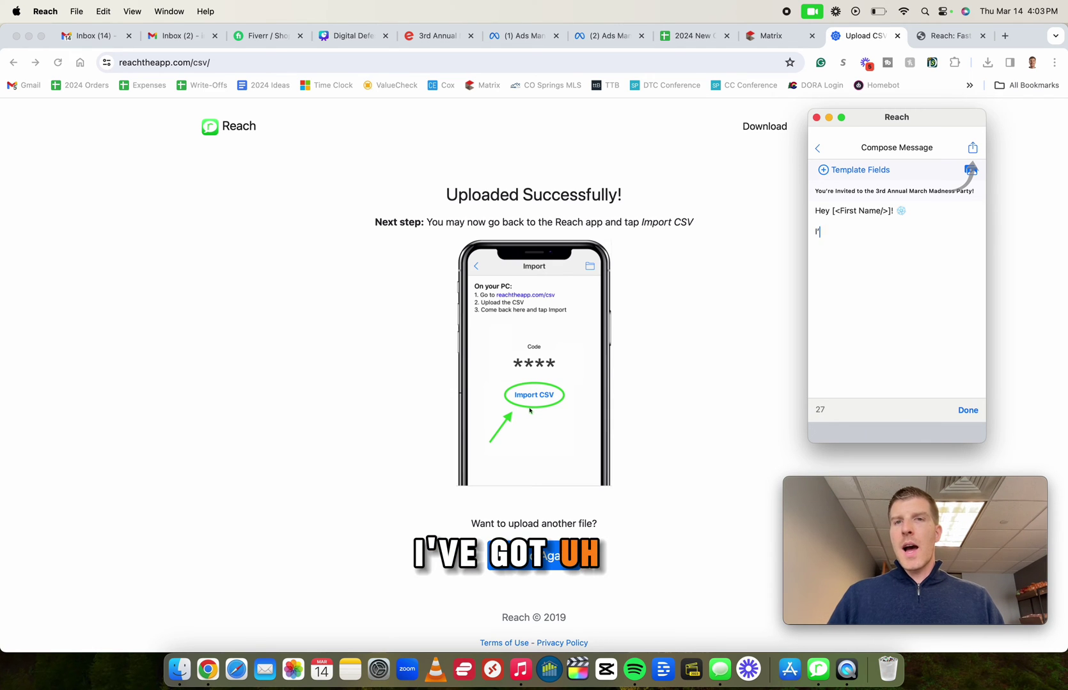
# - Write "I am hosting our 3rd Annual March Madness Party next Thursday at" below the greeting in the message body
pyautogui.write('I am hosting')
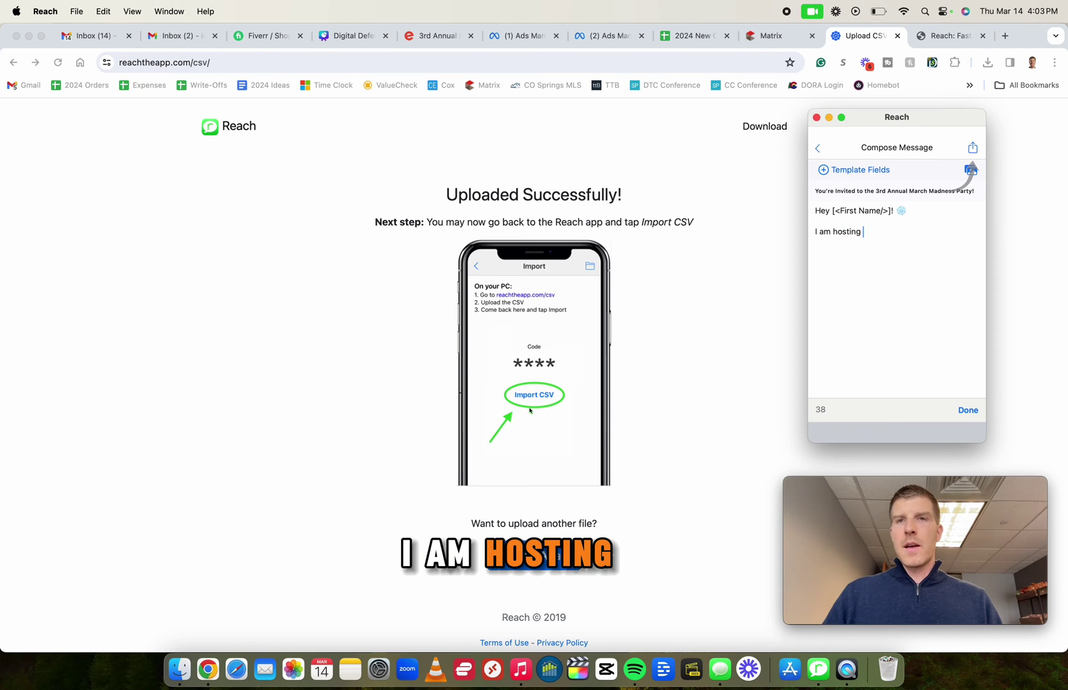
pyautogui.write(' our 3')
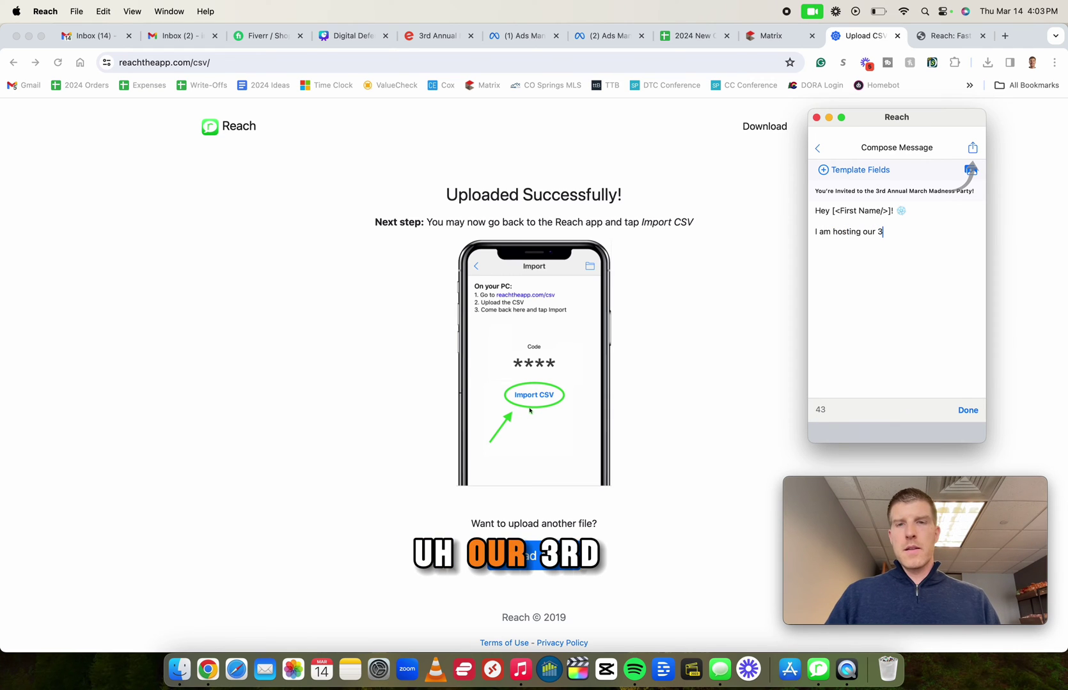
pyautogui.write('rd Annual')
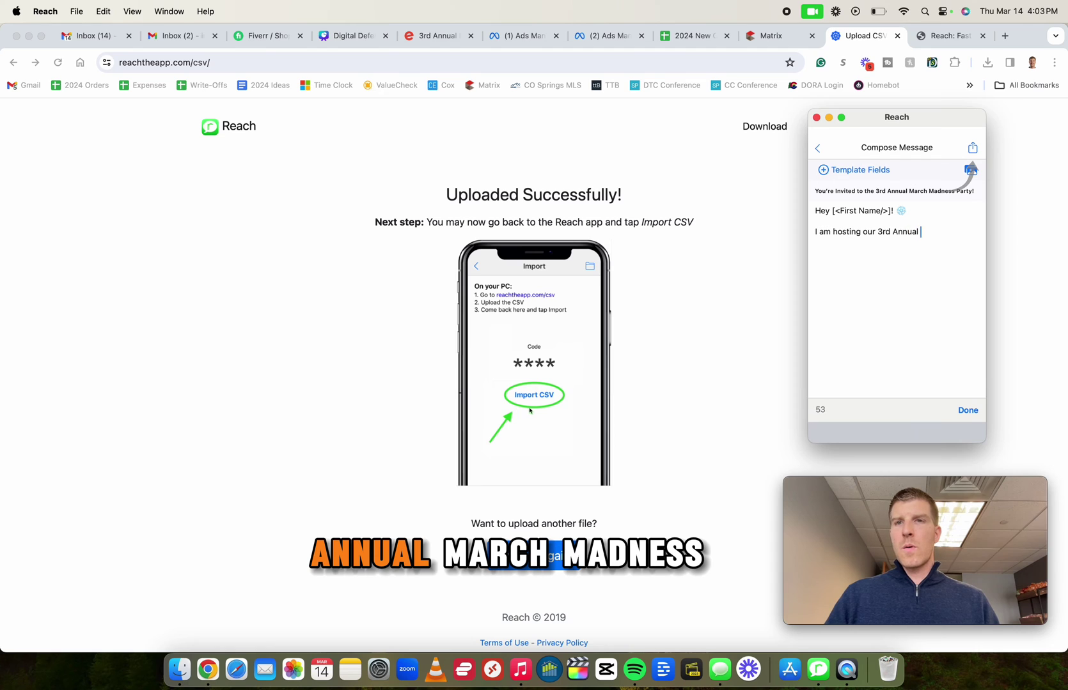
pyautogui.write(' March Ma')
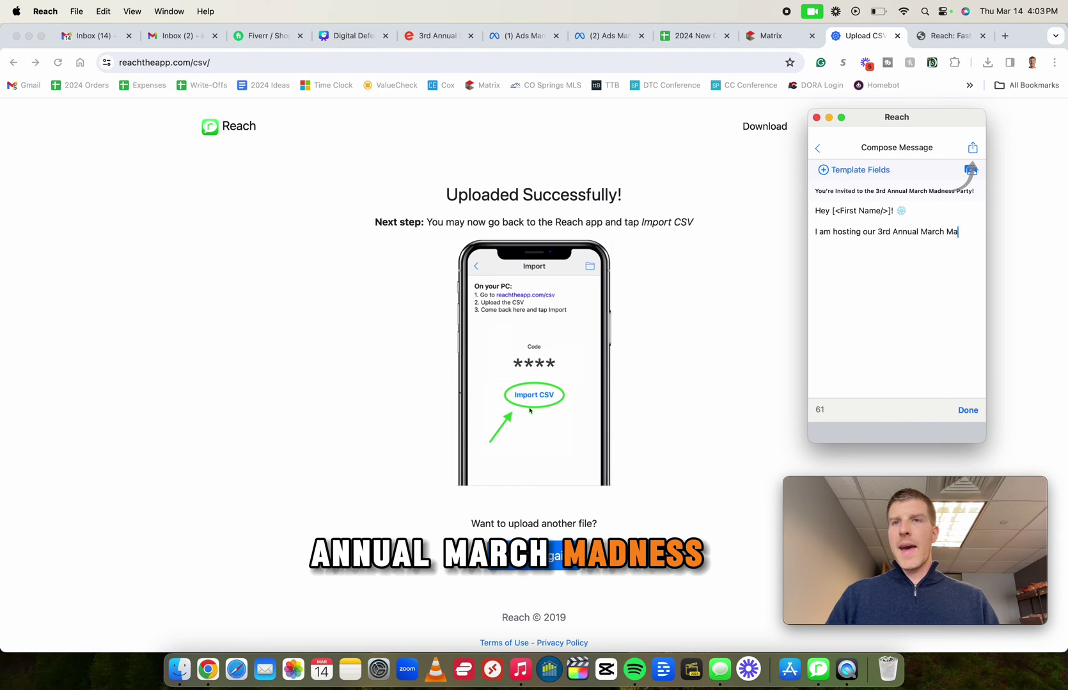
pyautogui.write('dness Party')
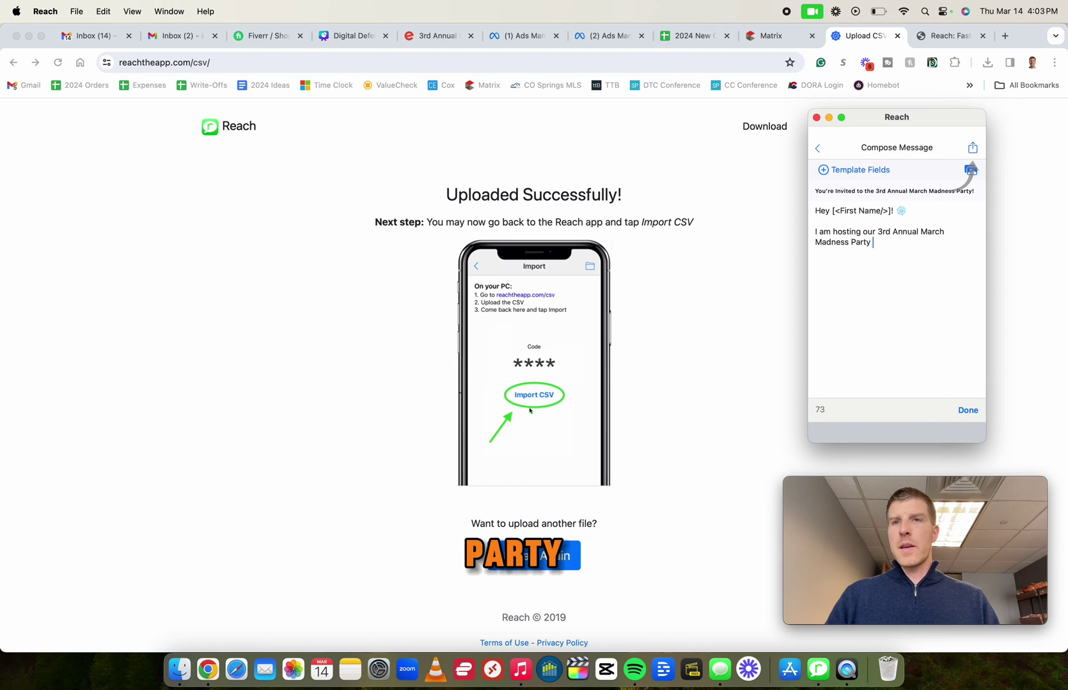
pyautogui.write(' next Thur')
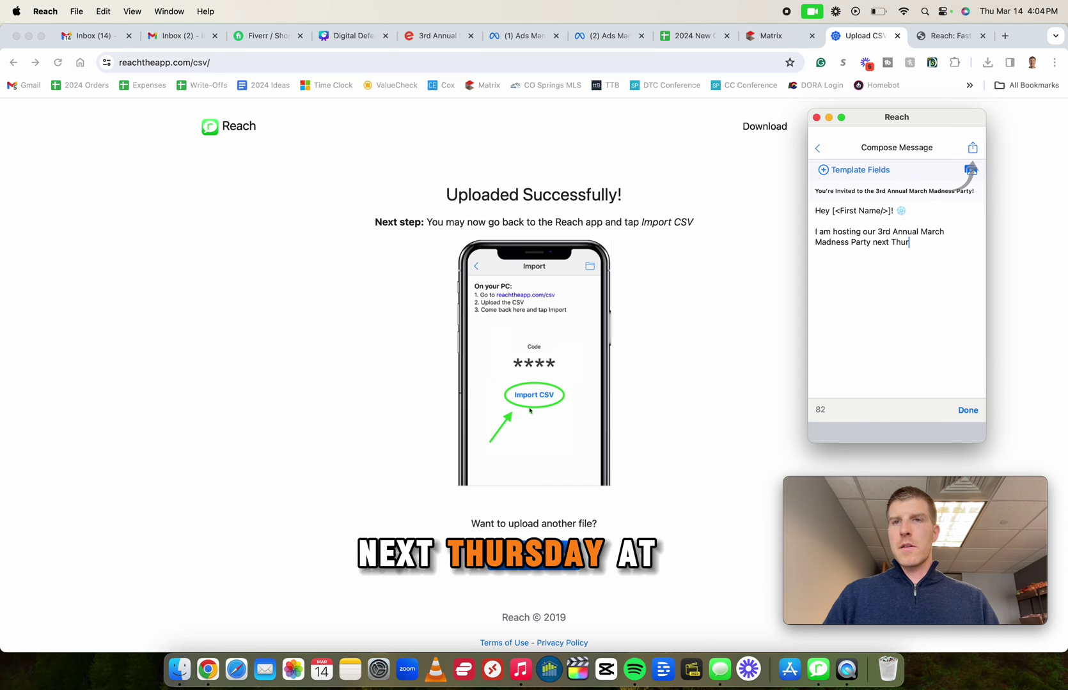
pyautogui.write('sday at Chi')
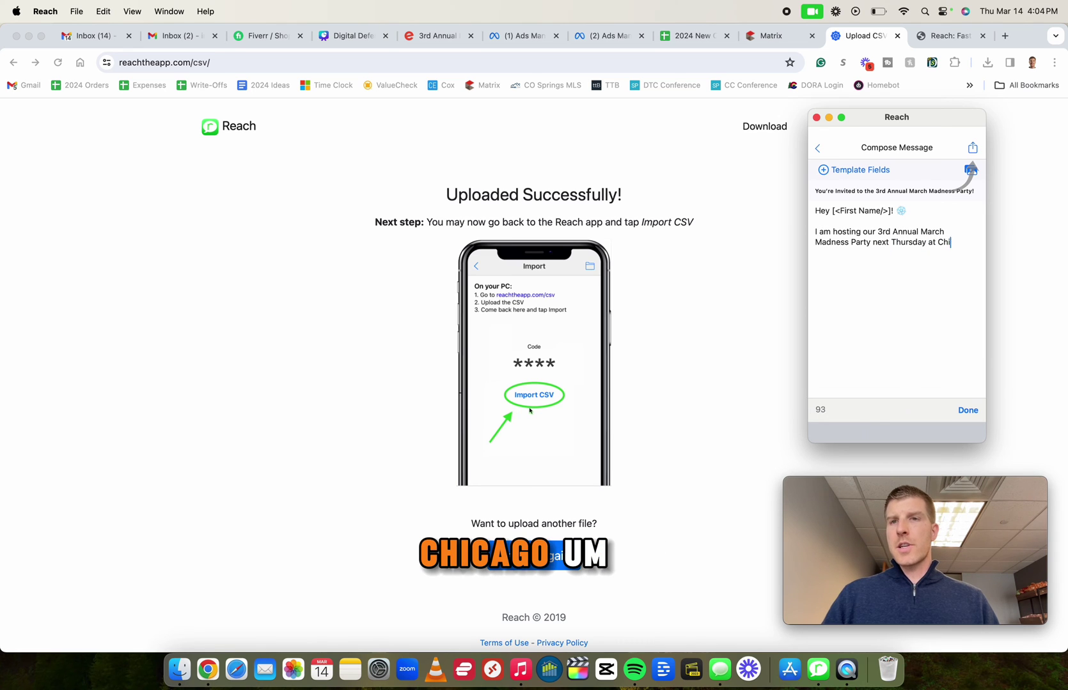
pyautogui.write('cago')
pyautogui.press('BackSpace')
pyautogui.press('BackSpace')
pyautogui.press('BackSpace')
pyautogui.press('BackSpace')
pyautogui.press('BackSpace')
pyautogui.press('BackSpace')
pyautogui.press('BackSpace')
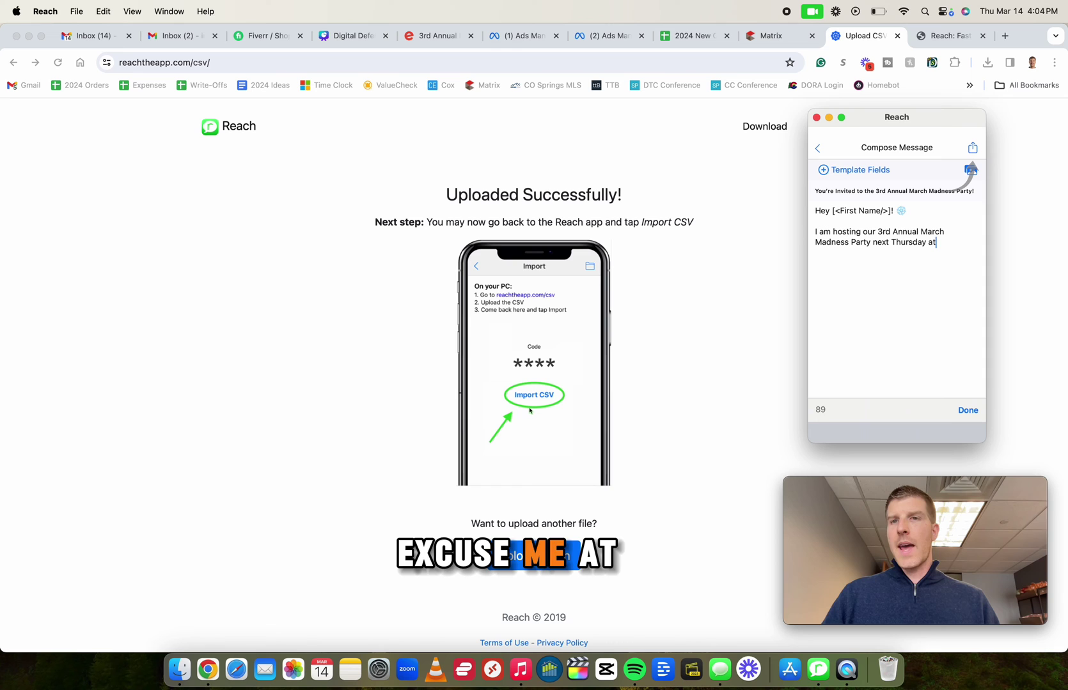
# - Complete the invitation sentence with the venue "Miwaukee St" and finish editing the message
pyautogui.write('Miwau')
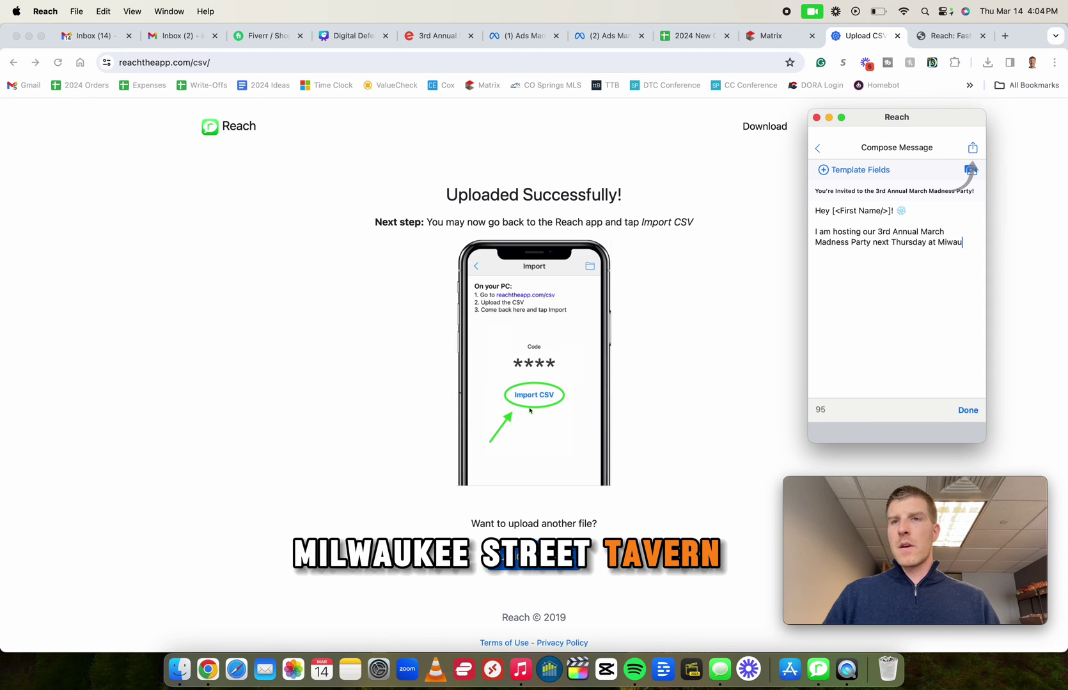
pyautogui.write('kee St')
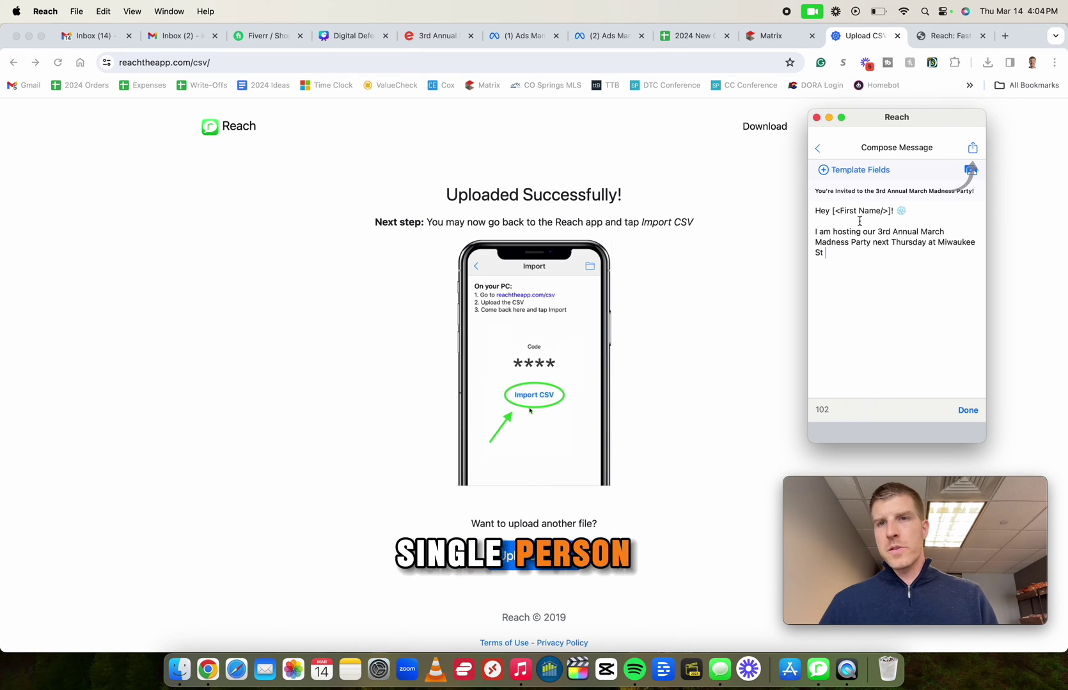
pyautogui.click(974, 413)
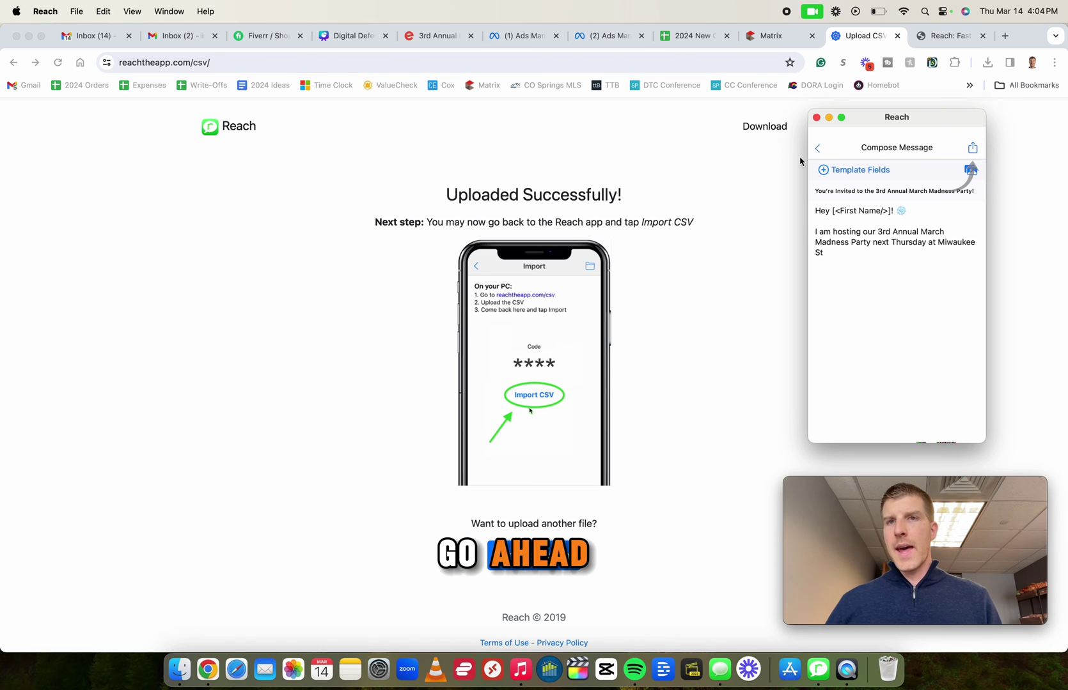
# - Reopen the invitation from the message list and bring up the Real Estate Agents group as its recipients
pyautogui.click(819, 151)
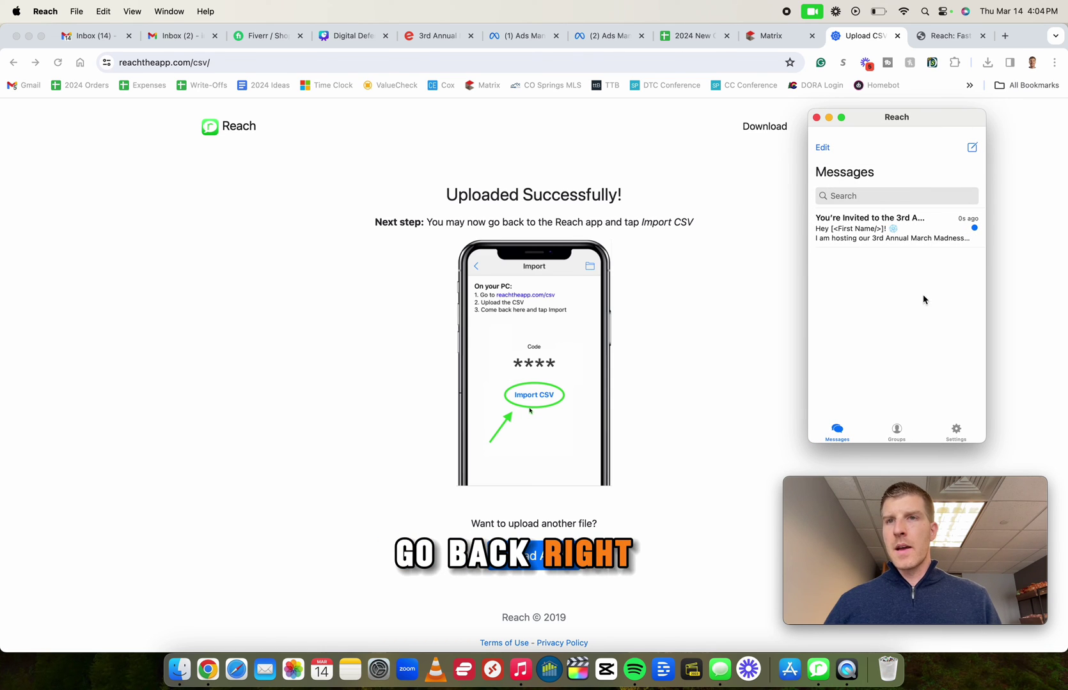
pyautogui.click(916, 234)
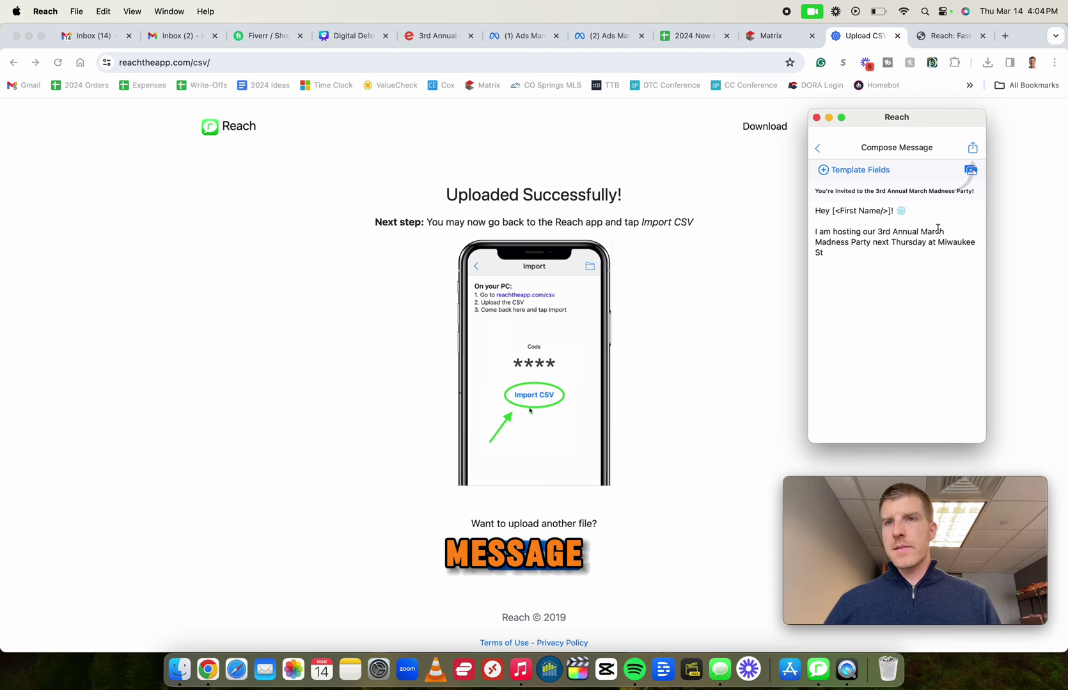
pyautogui.click(971, 150)
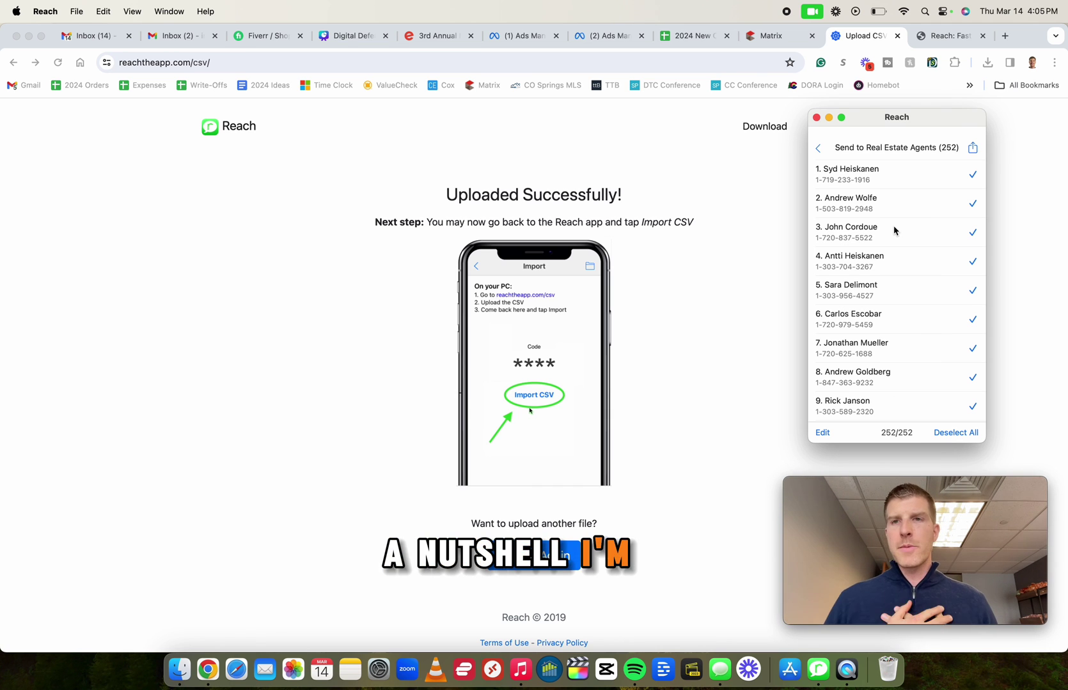
# - Switch to Chrome and open milehightitleguy.com in a new tab
pyautogui.click(777, 393)
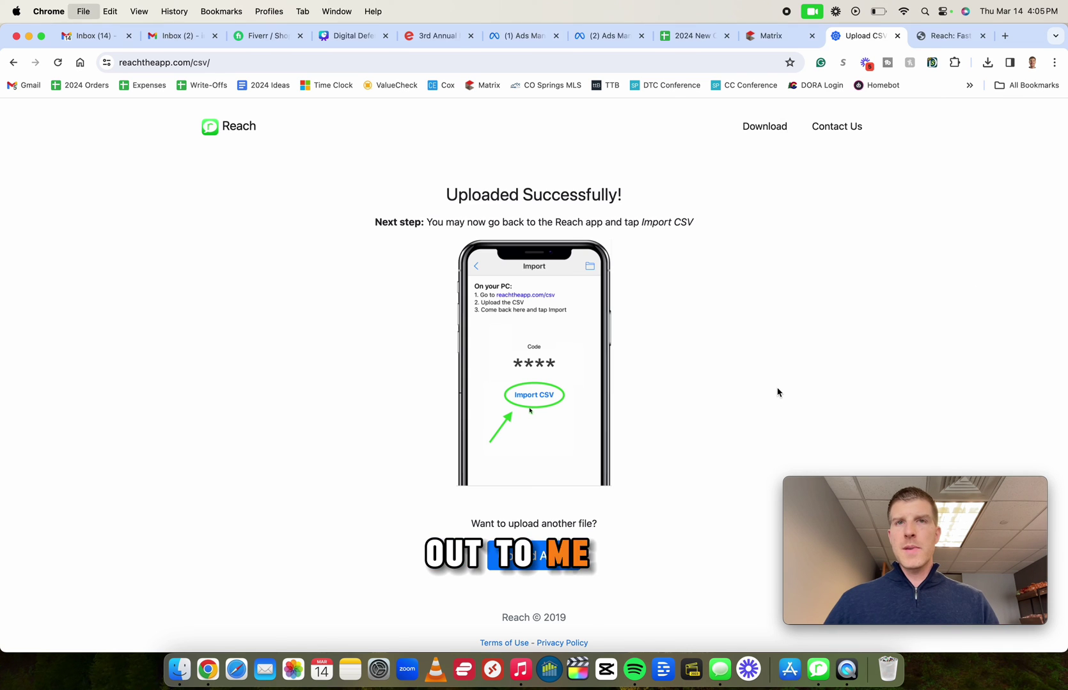
pyautogui.press('super+t')
pyautogui.write('mile')
pyautogui.press('Return')
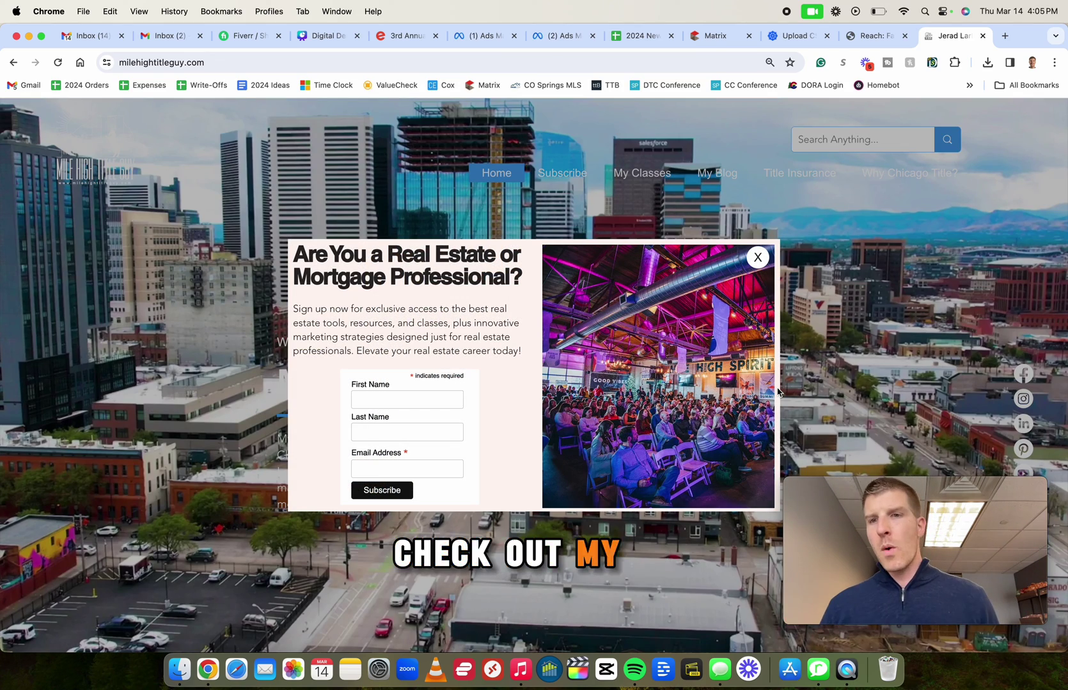
# - Dismiss the sign-up pop-up and look through the Mile High Title Guy homepage
pyautogui.click(753, 264)
pyautogui.scroll(-5, 753, 264)
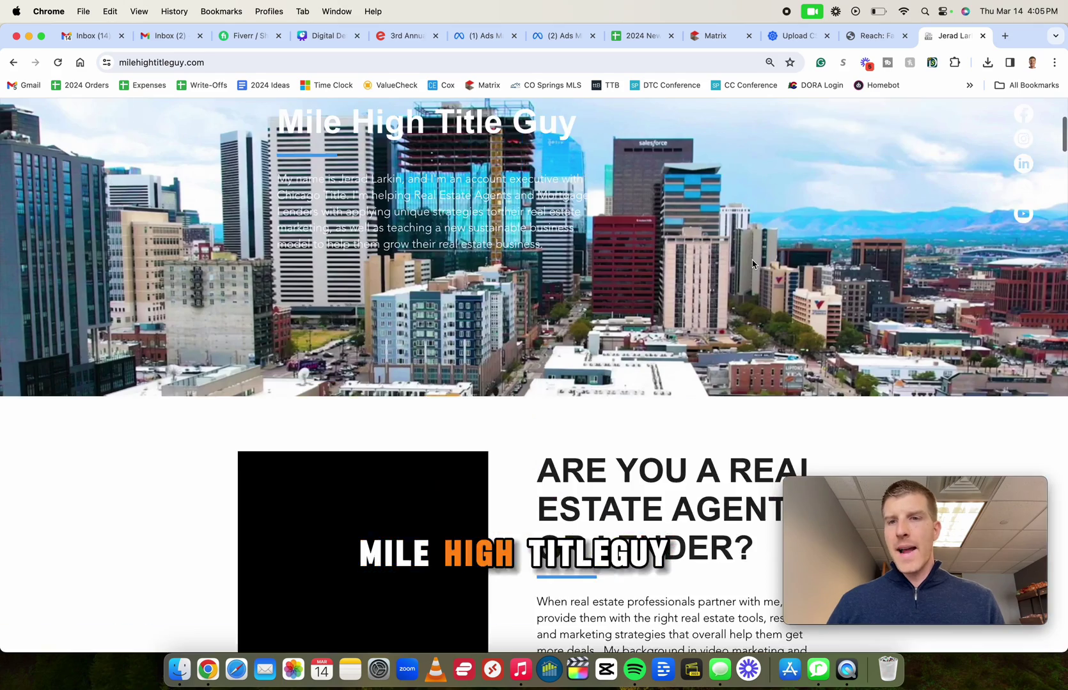
pyautogui.scroll(5, 752, 264)
pyautogui.scroll(-7, 752, 263)
pyautogui.scroll(-6, 752, 264)
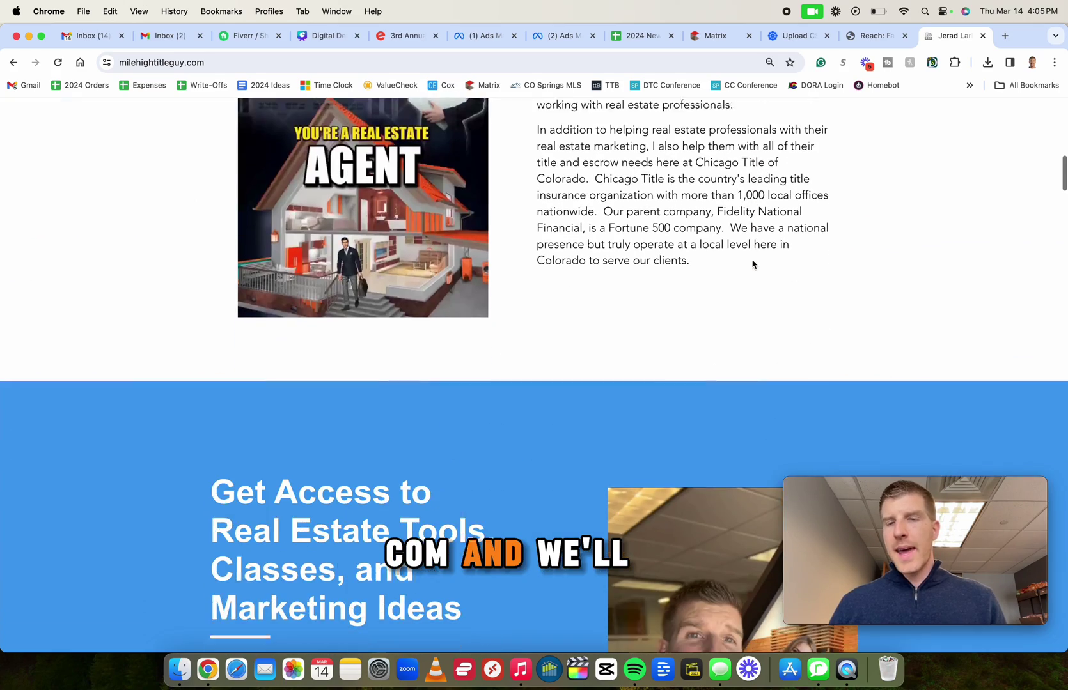